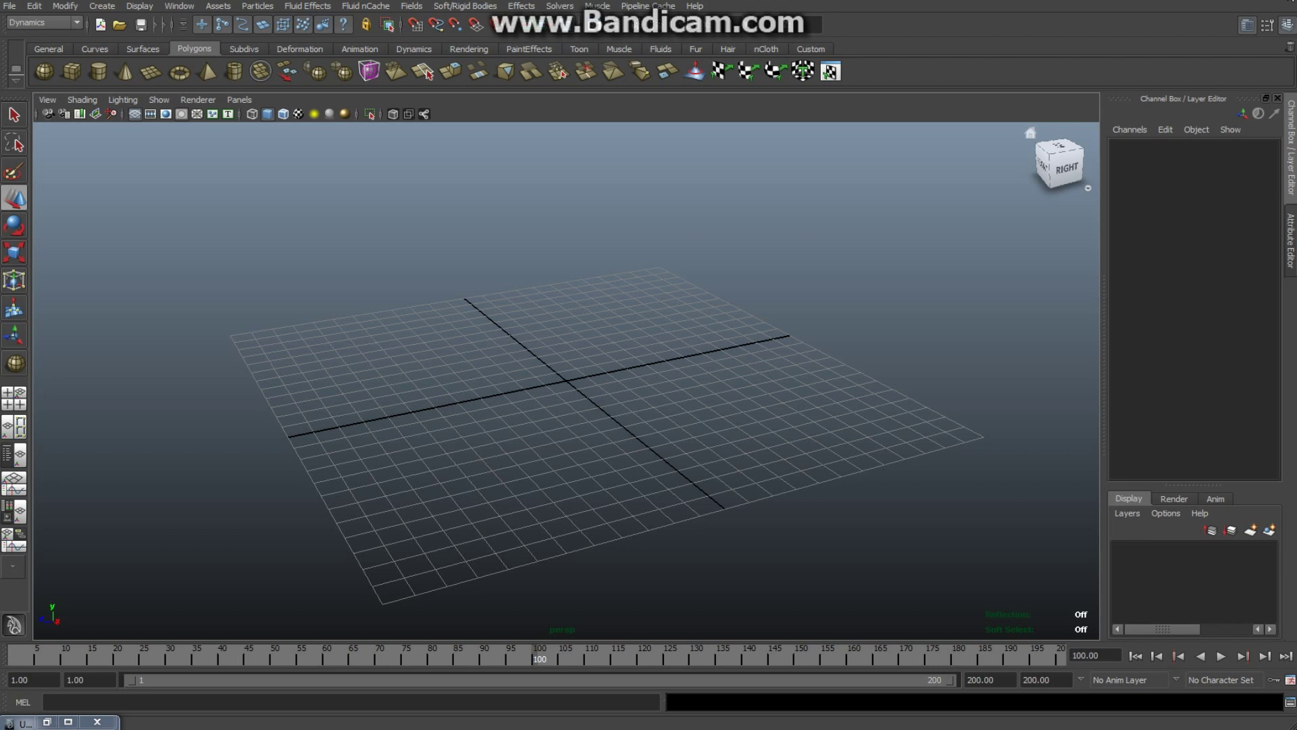
# Step: Drag out a large polygon plane, pPlane1, spanning the grid, then deselect it
pyautogui.click(150, 74)
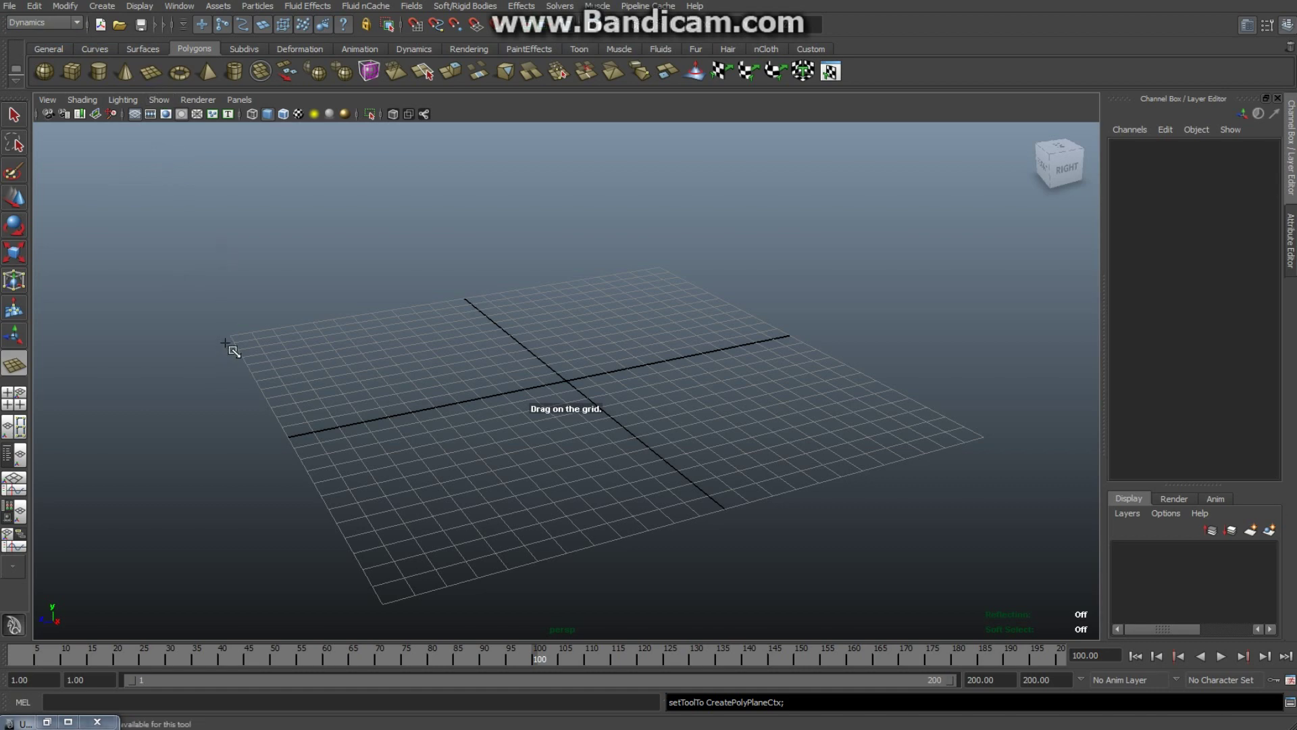
pyautogui.moveTo(227, 334); pyautogui.dragTo(983, 434)
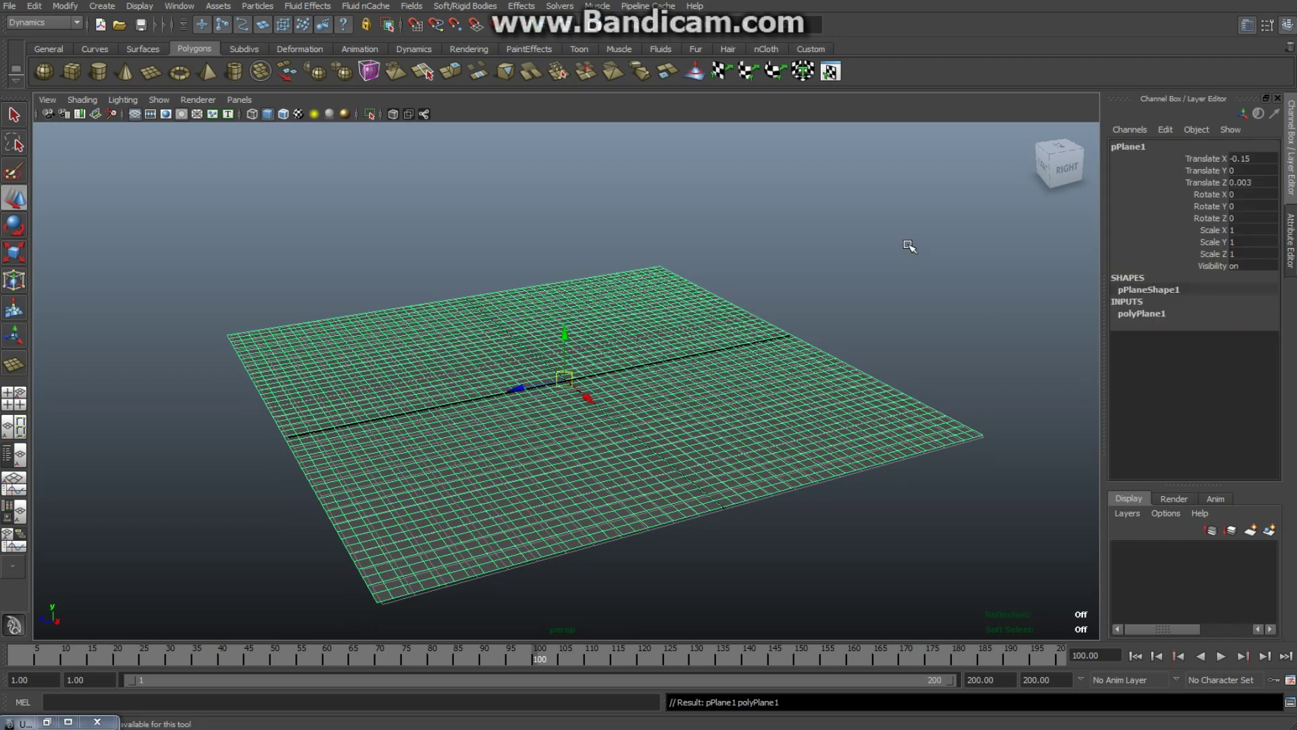
pyautogui.click(837, 540)
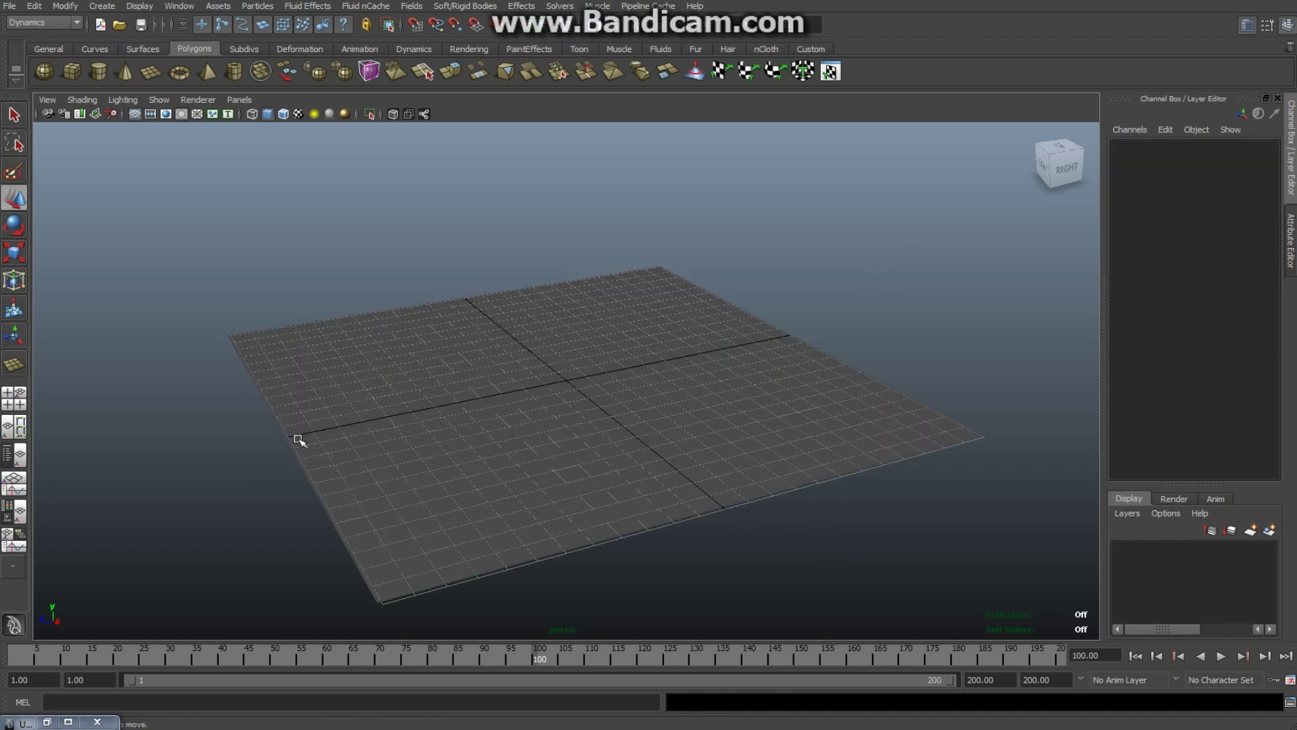
# Step: Draw a cube on the ground, scale it to 0.491, 0.727, 0.491, and show four views
pyautogui.click(70, 70)
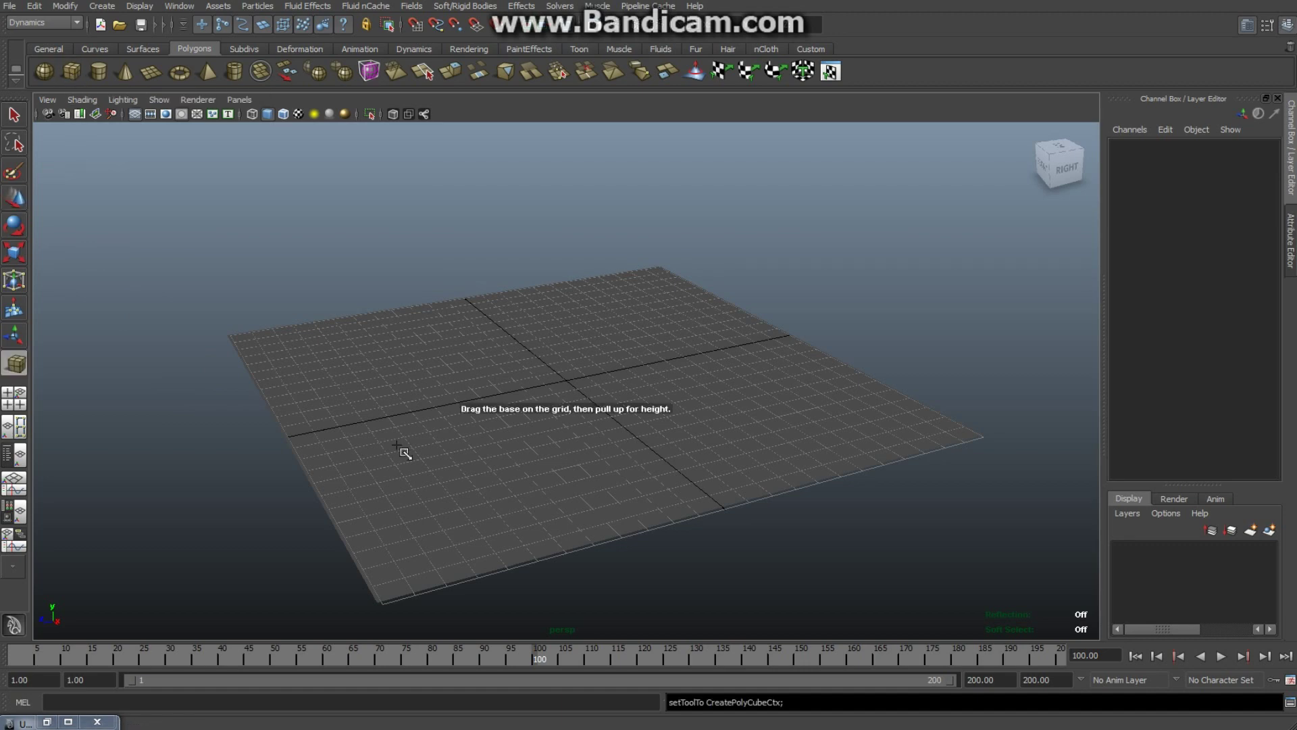
pyautogui.moveTo(414, 498); pyautogui.dragTo(451, 373)
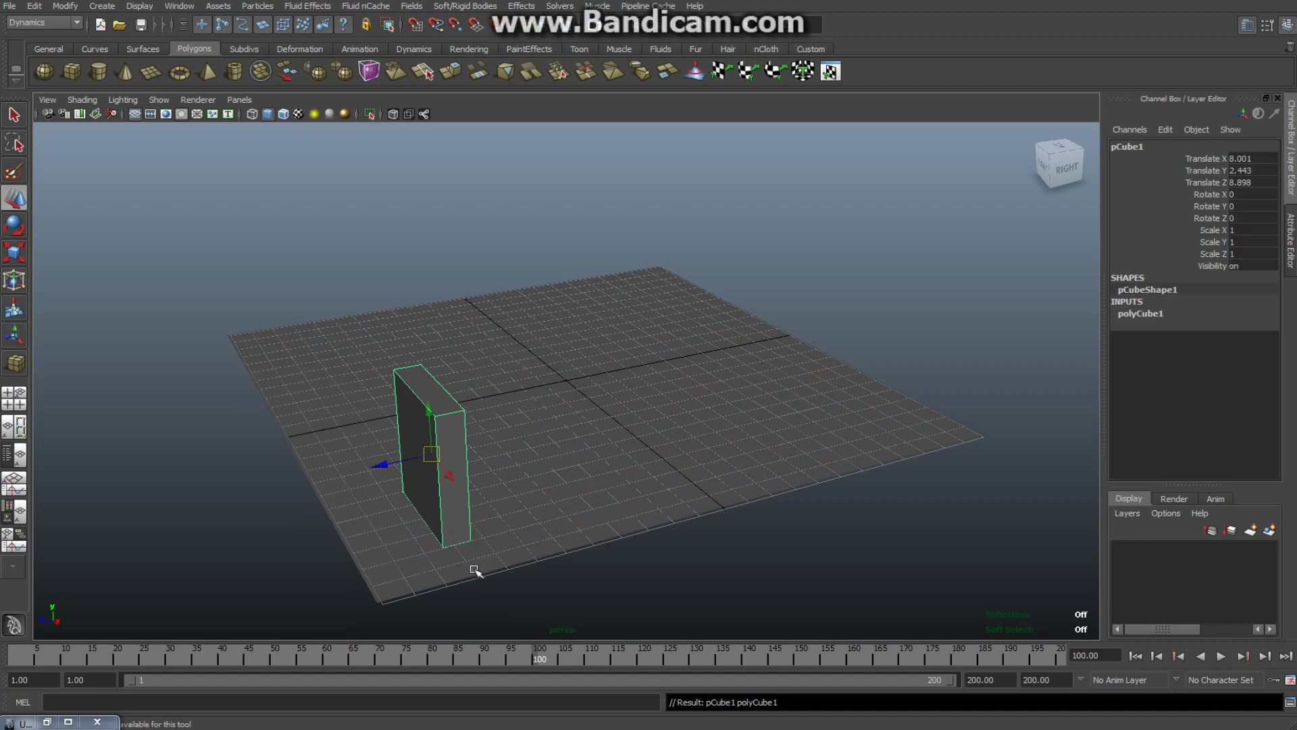
pyautogui.press('r')
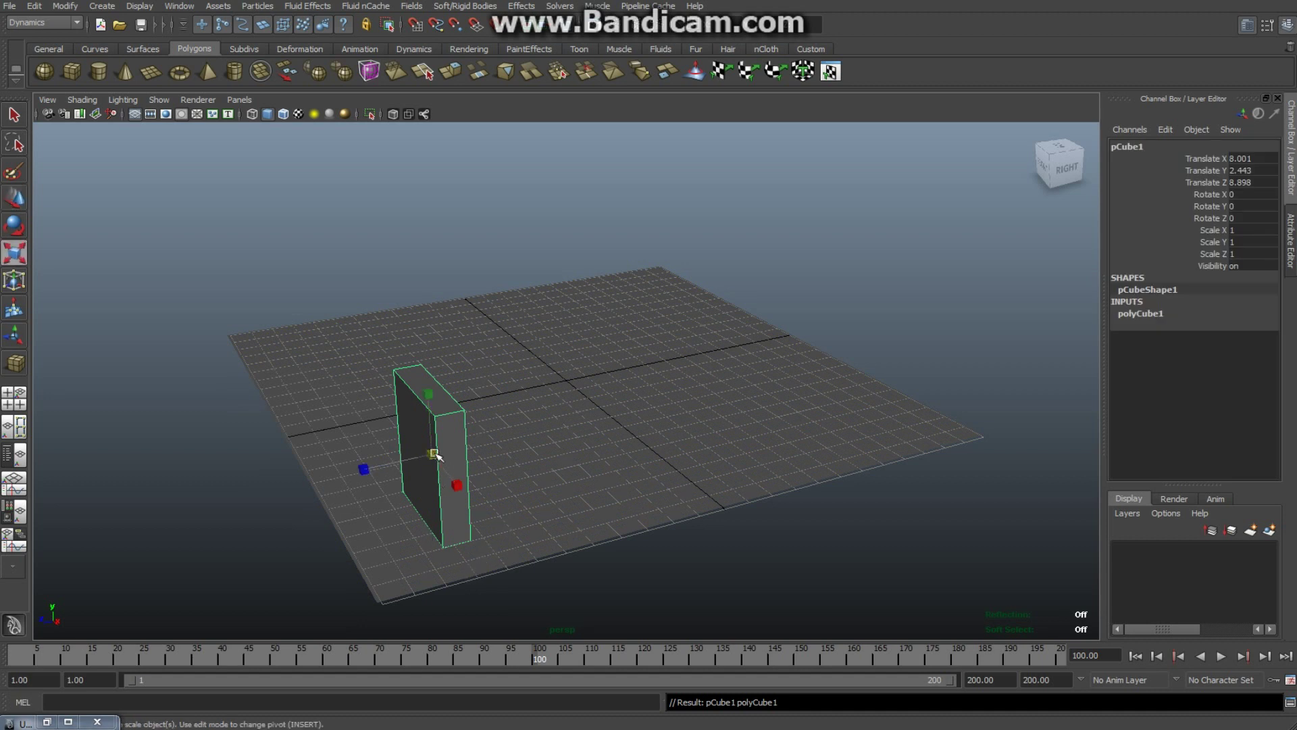
pyautogui.moveTo(433, 453); pyautogui.dragTo(400, 452)
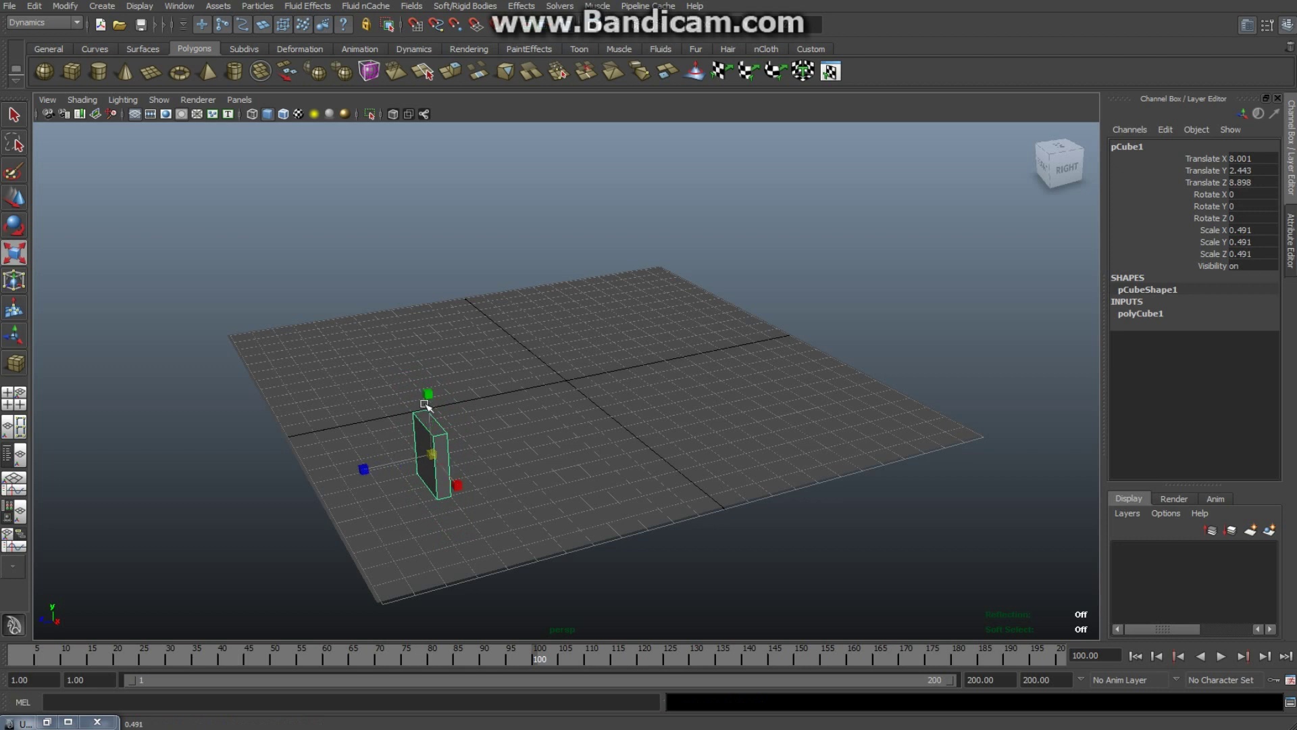
pyautogui.moveTo(428, 393); pyautogui.dragTo(428, 364)
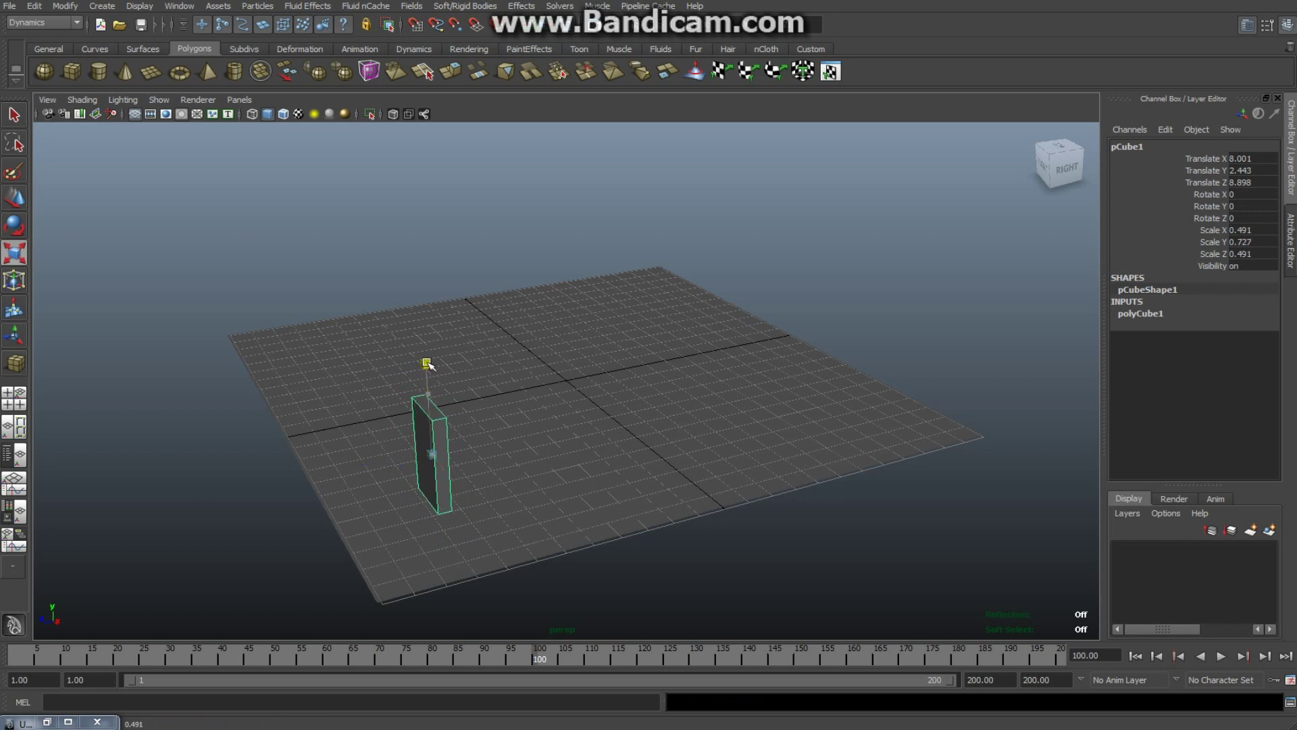
pyautogui.click(18, 405)
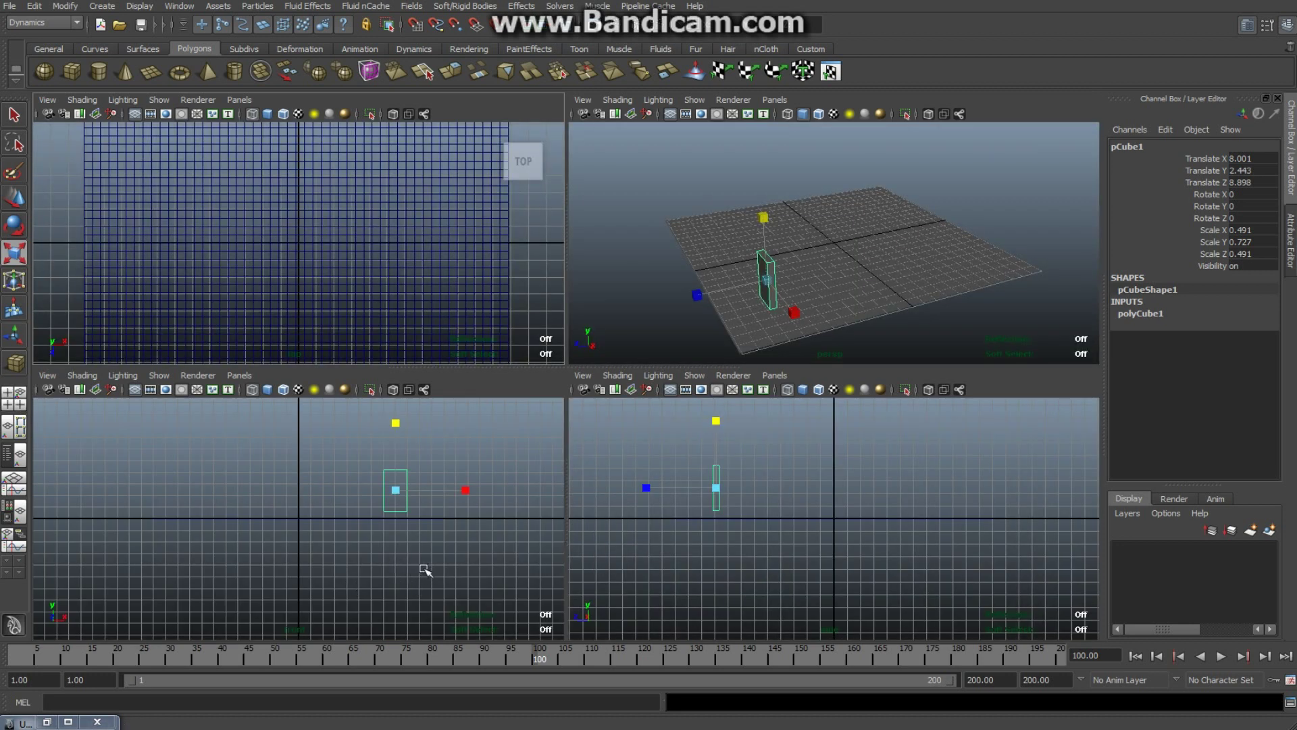
# Step: Move pCube1 to 0.115, 1.994, 0.036 at the plane's centre, then maximize the perspective view
pyautogui.press('w')
pyautogui.click(397, 441)
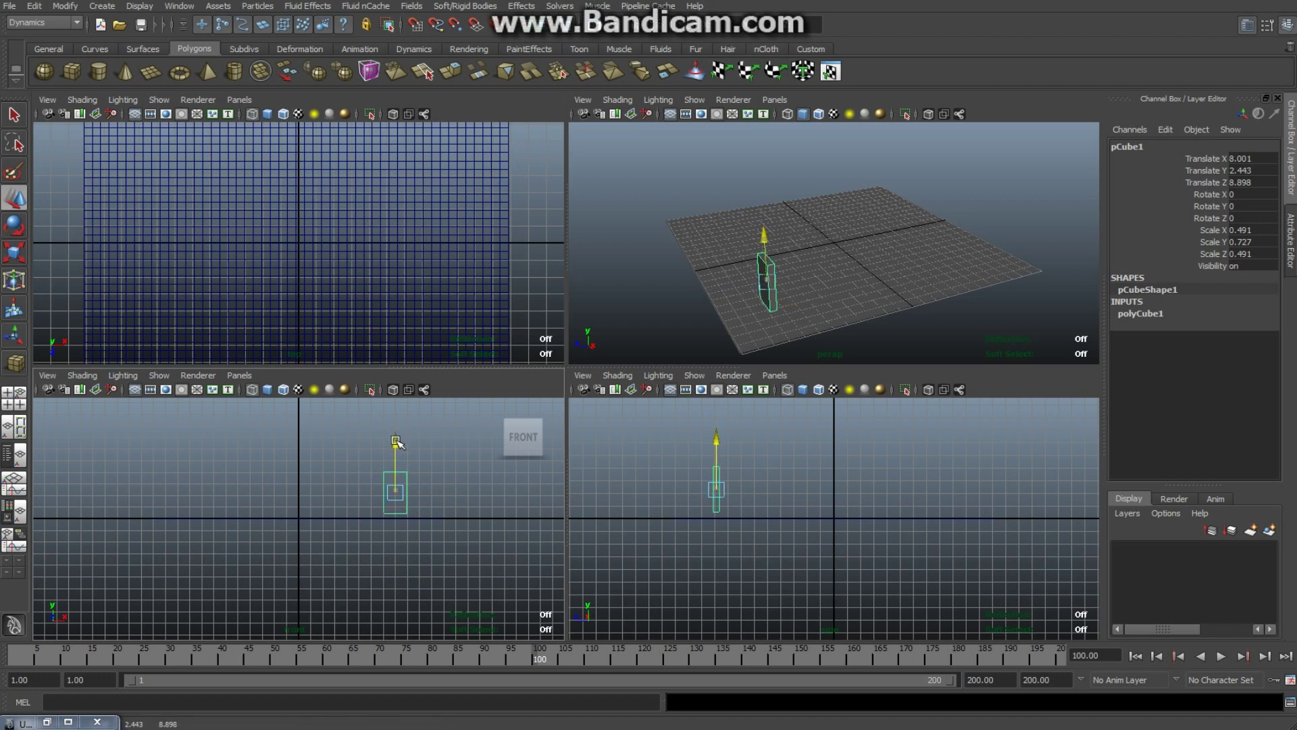
pyautogui.moveTo(397, 442); pyautogui.dragTo(397, 447)
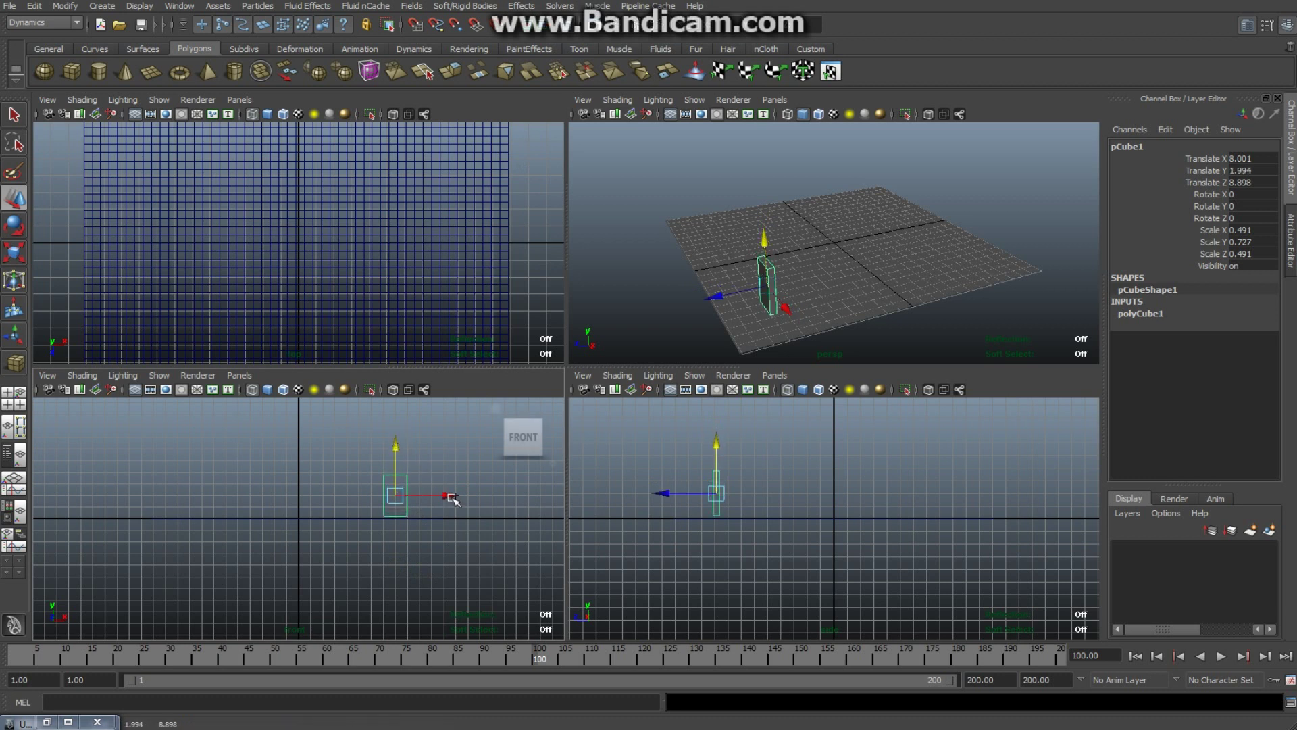
pyautogui.moveTo(440, 495); pyautogui.dragTo(354, 494)
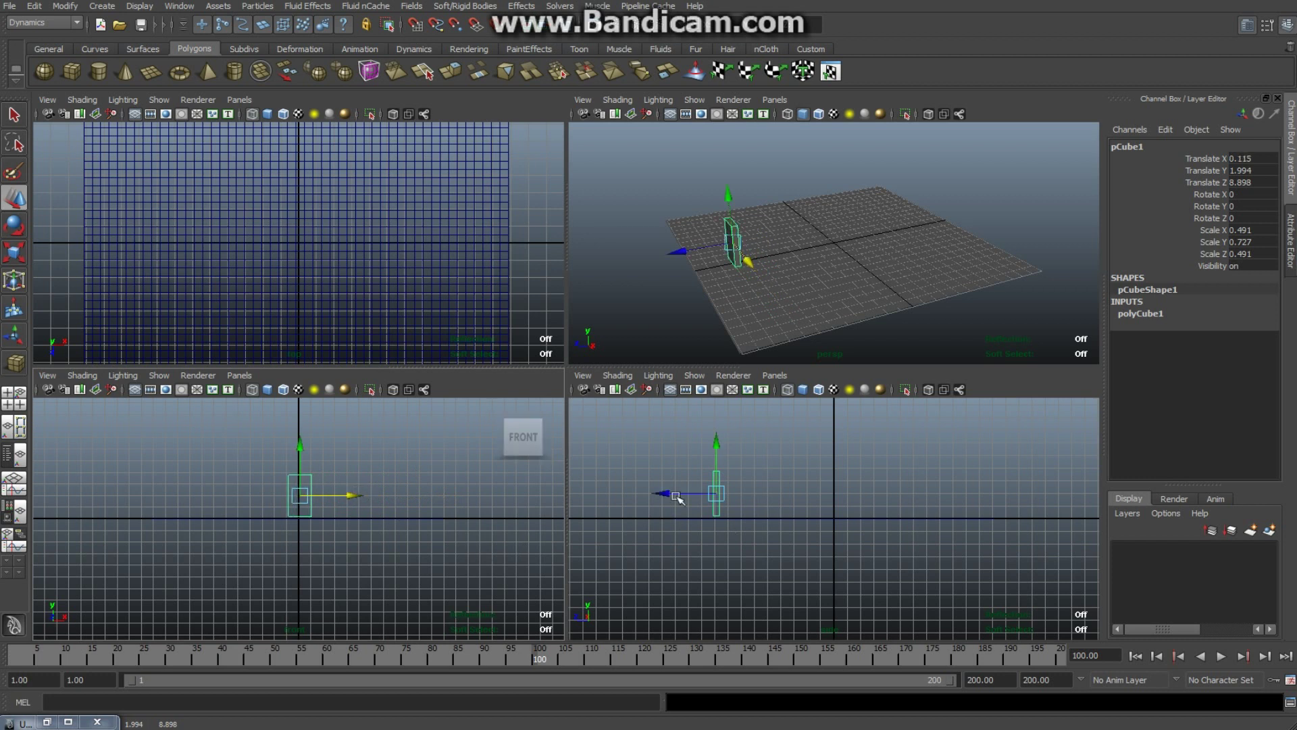
pyautogui.moveTo(671, 495); pyautogui.dragTo(785, 503)
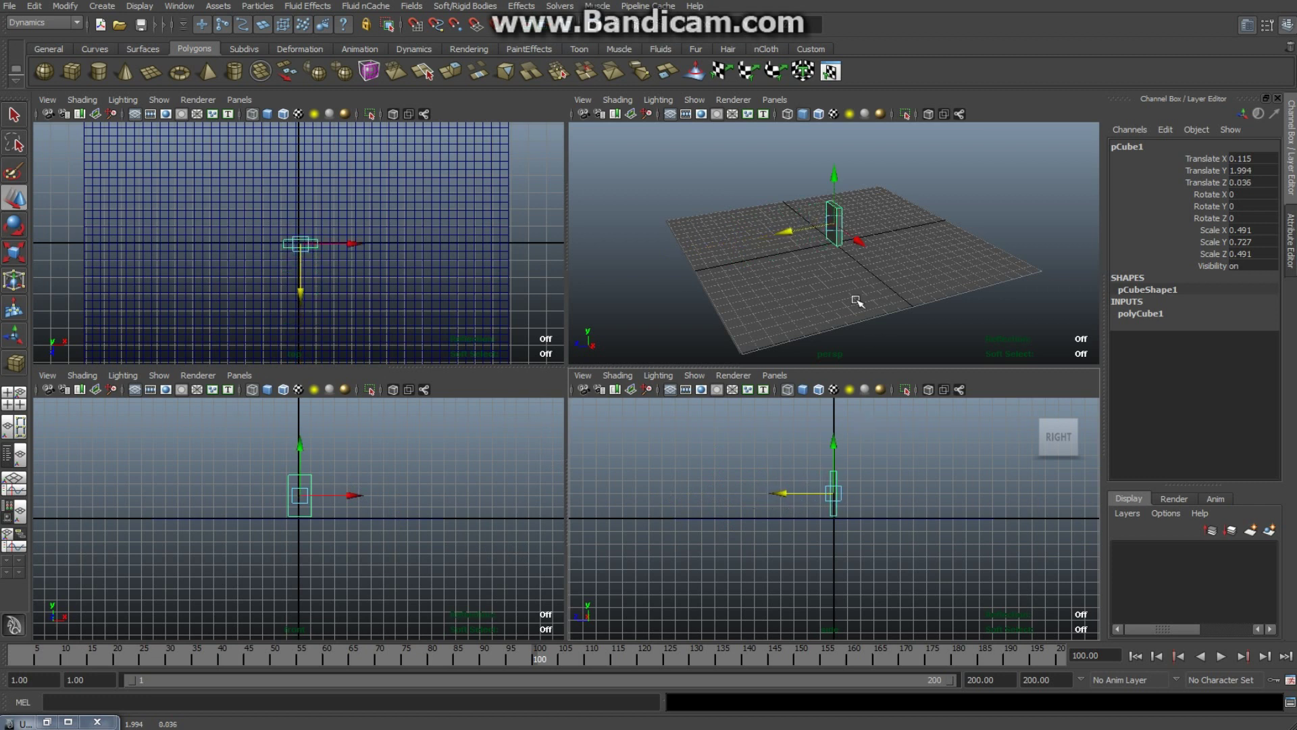
pyautogui.press('space')
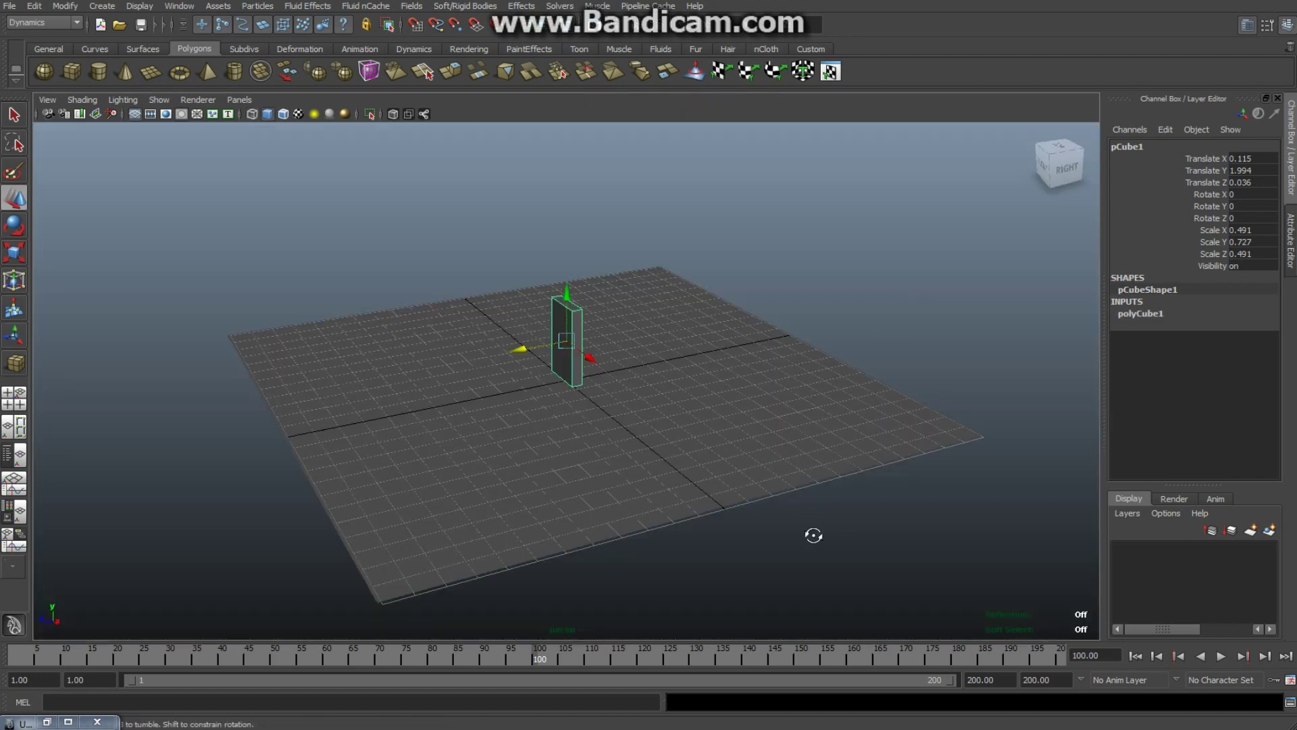
# Step: Duplicate the slab and space the copies into a row of four pillars
pyautogui.keyDown('alt'); pyautogui.moveTo(814, 533); pyautogui.dragTo(782, 512); pyautogui.keyUp('alt')
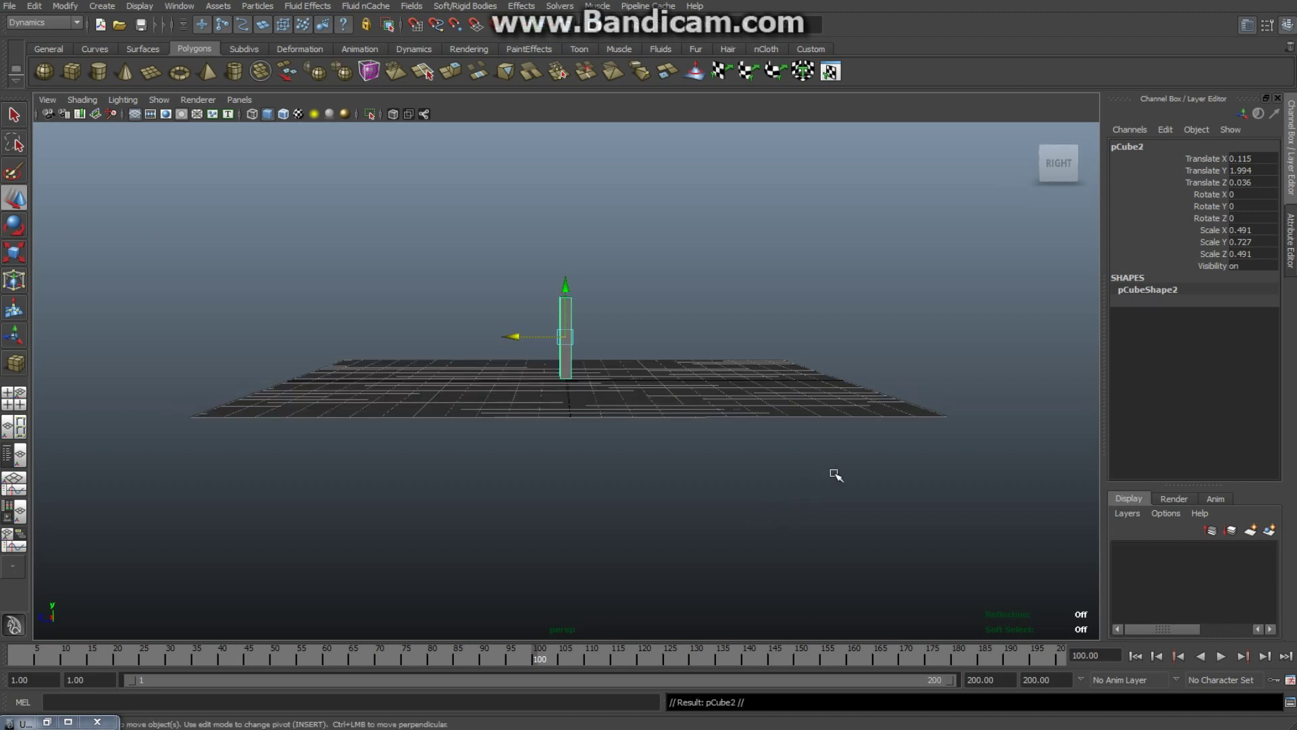
pyautogui.moveTo(521, 337); pyautogui.dragTo(496, 336)
pyautogui.click(496, 288)
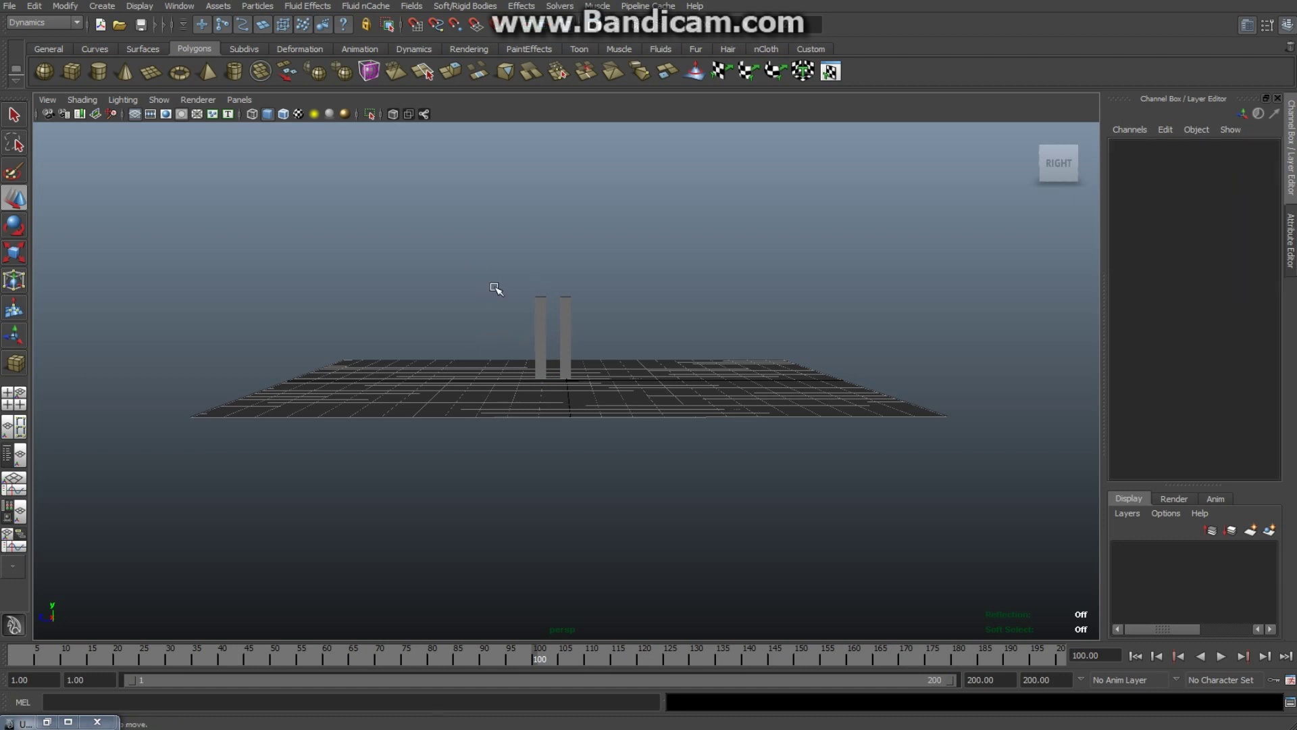
pyautogui.hotkey('ctrl', 'z')
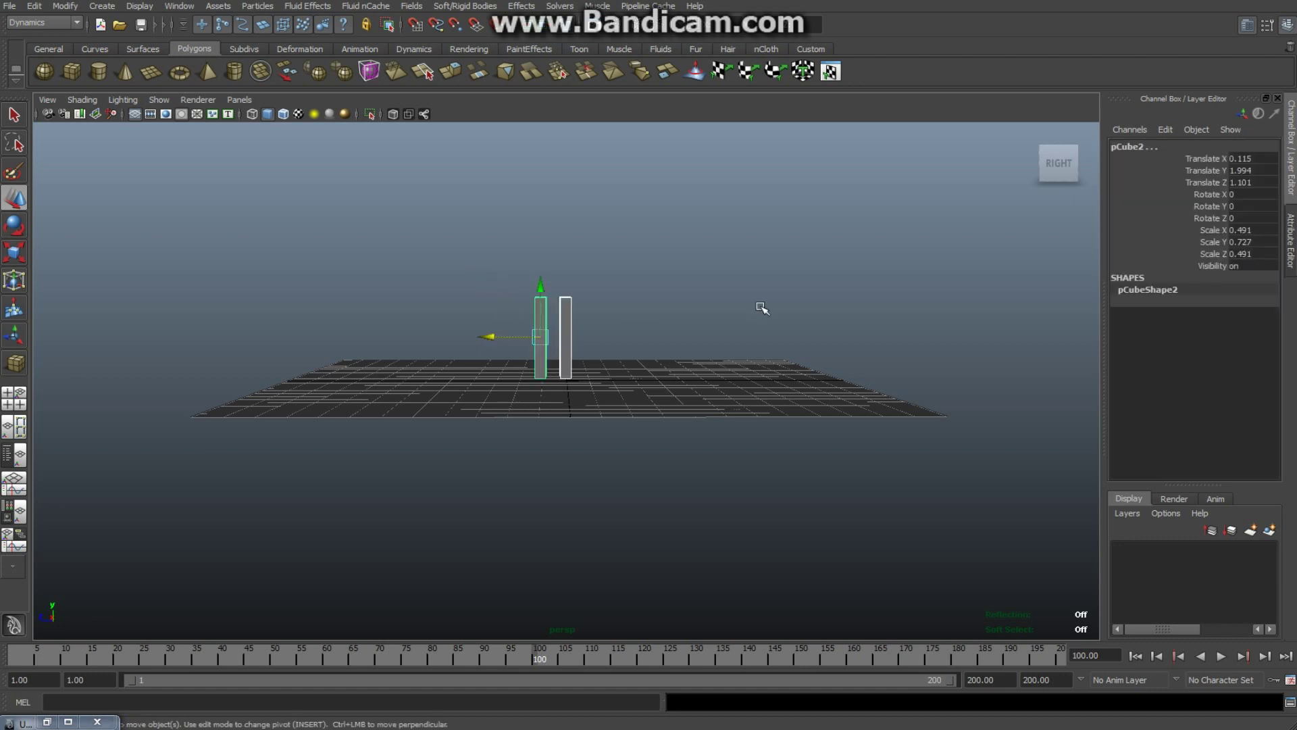
pyautogui.hotkey('ctrl', 'd')
pyautogui.moveTo(485, 334); pyautogui.dragTo(436, 337)
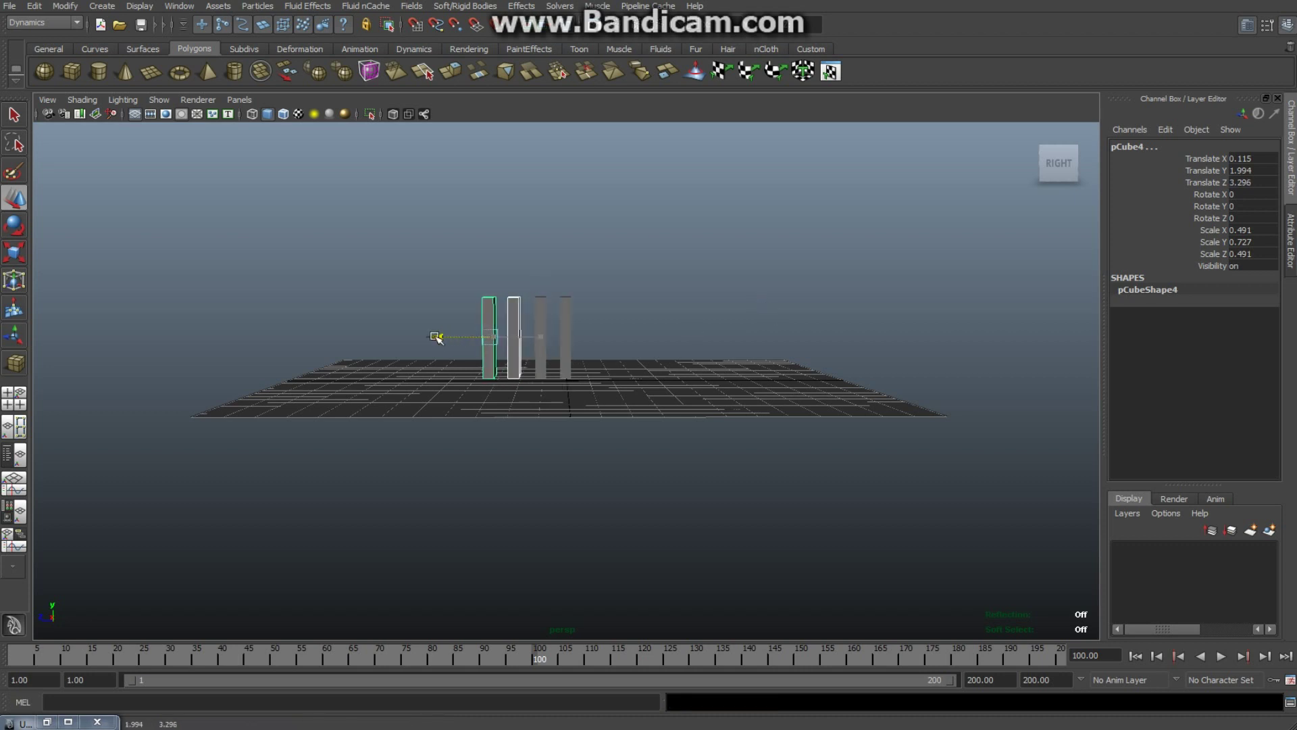
pyautogui.click(429, 280)
pyautogui.hotkey('ctrl', 'z')
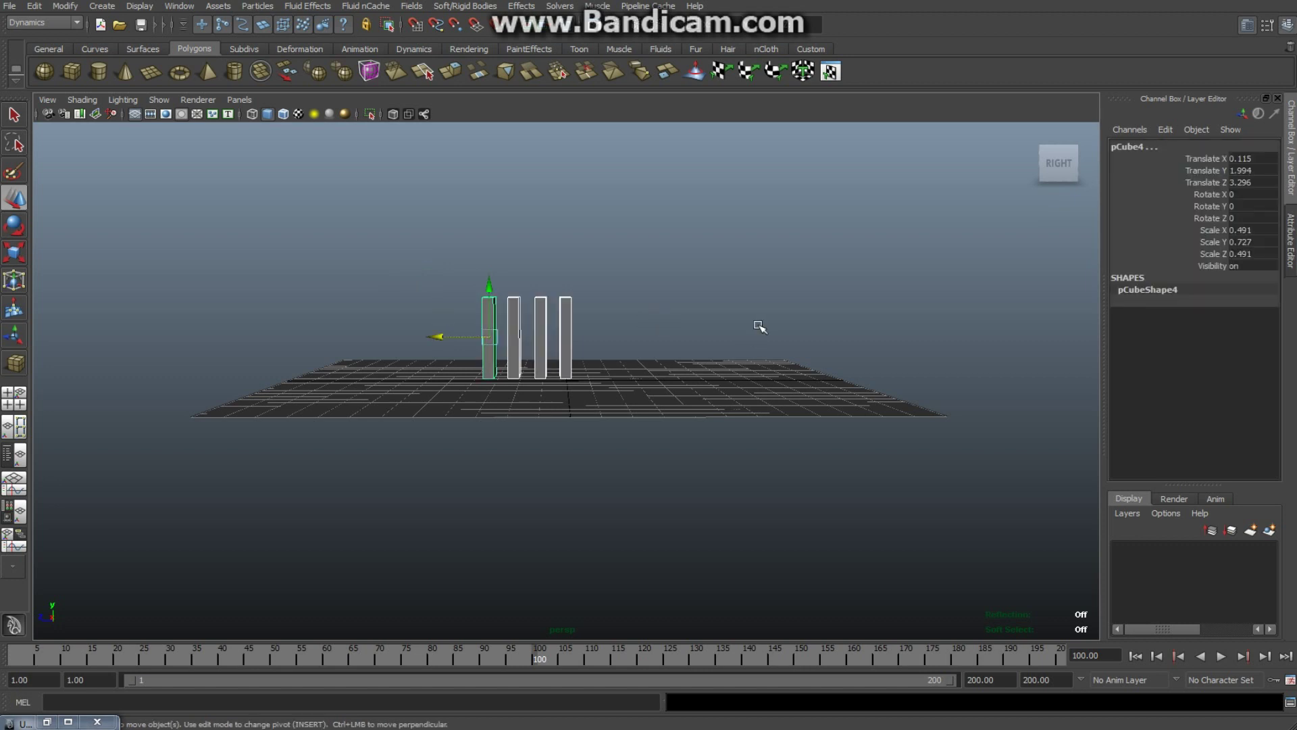
# Step: Duplicate the pillars again to extend the row to sixteen, closing the gaps
pyautogui.hotkey('ctrl', 'd')
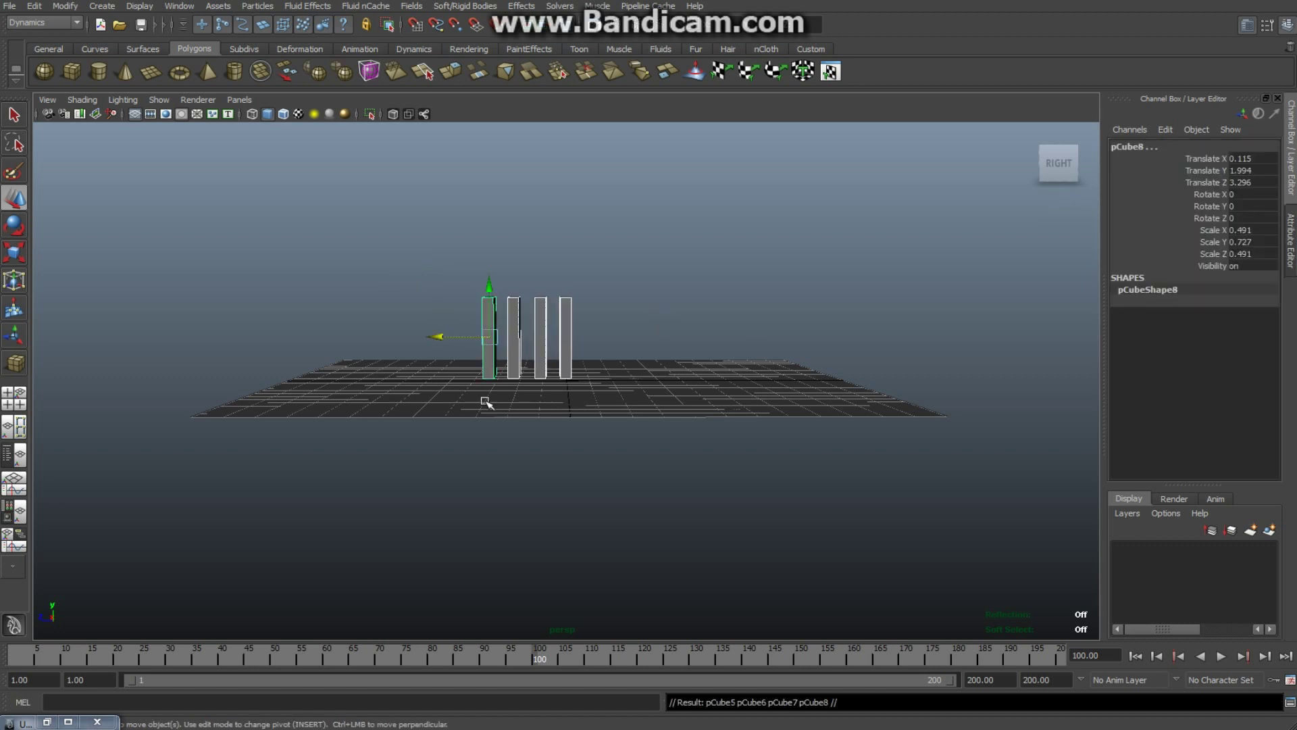
pyautogui.moveTo(442, 338); pyautogui.dragTo(542, 345)
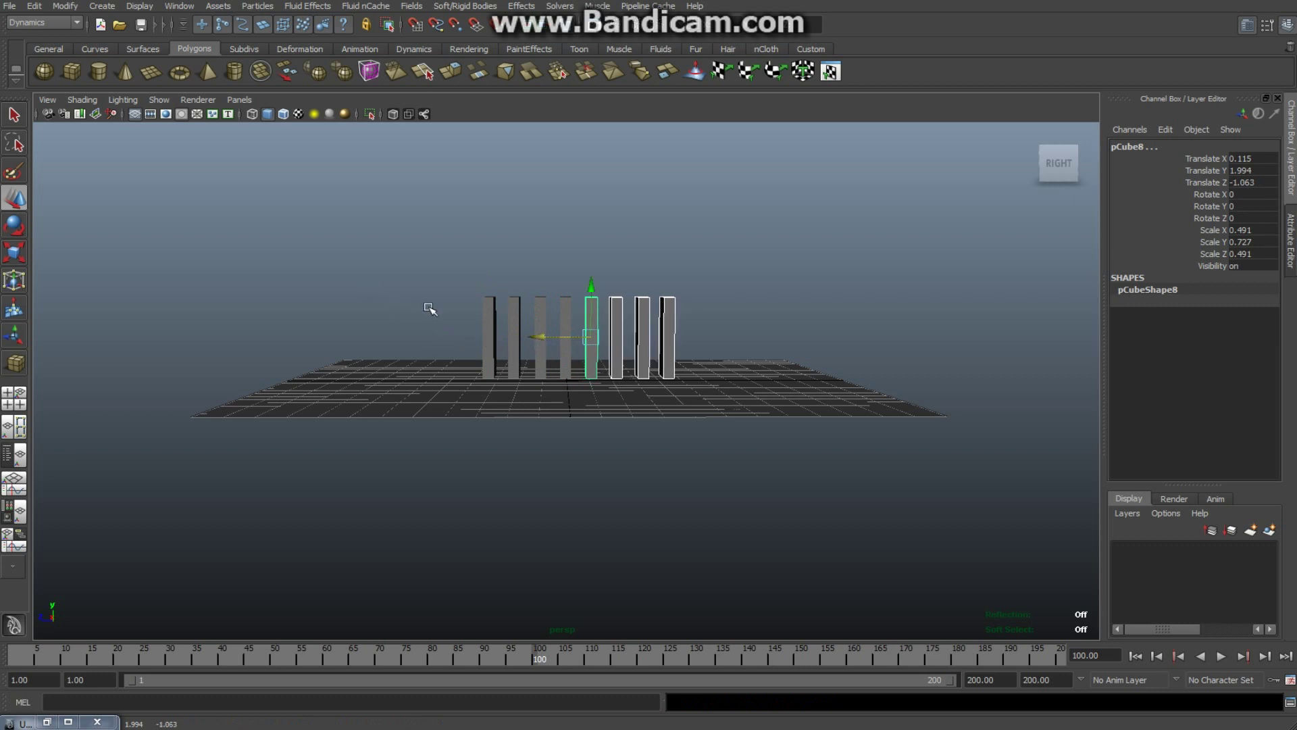
pyautogui.click(447, 290)
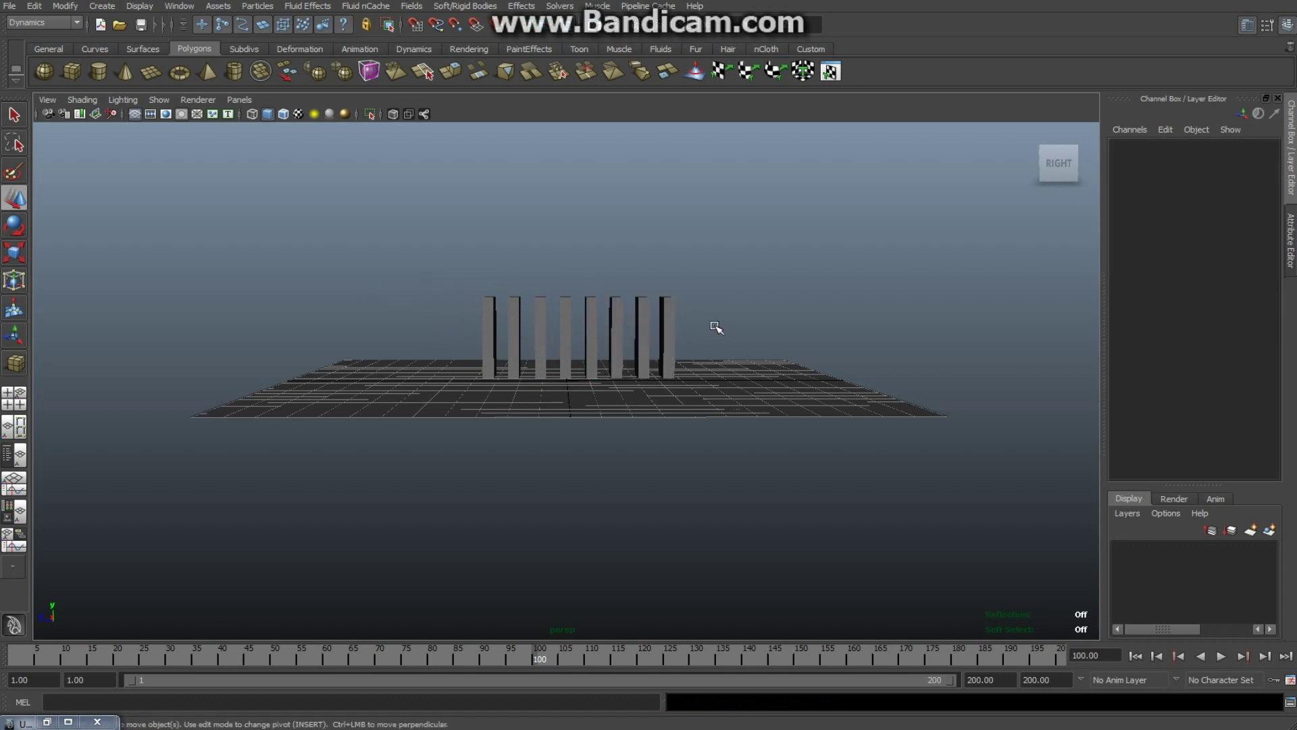
pyautogui.hotkey('ctrl', 'z')
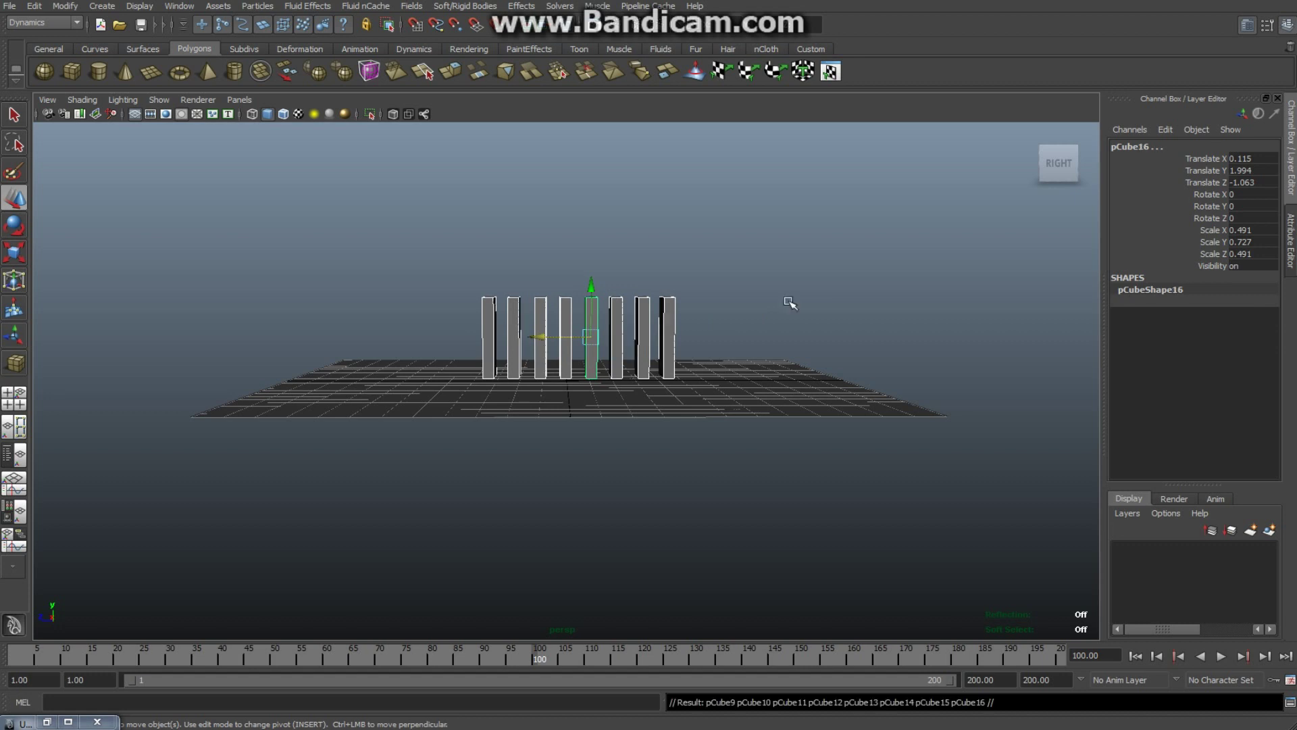
pyautogui.moveTo(544, 338); pyautogui.dragTo(744, 341)
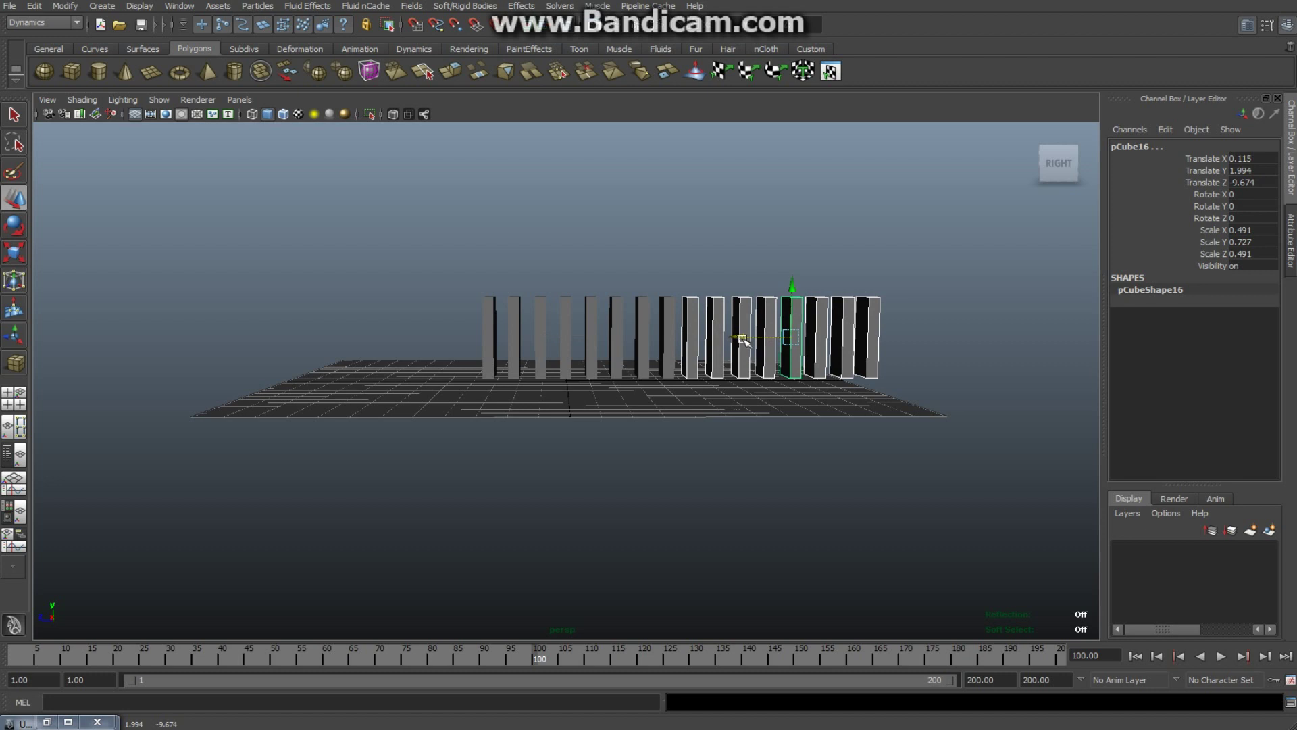
pyautogui.click(449, 266)
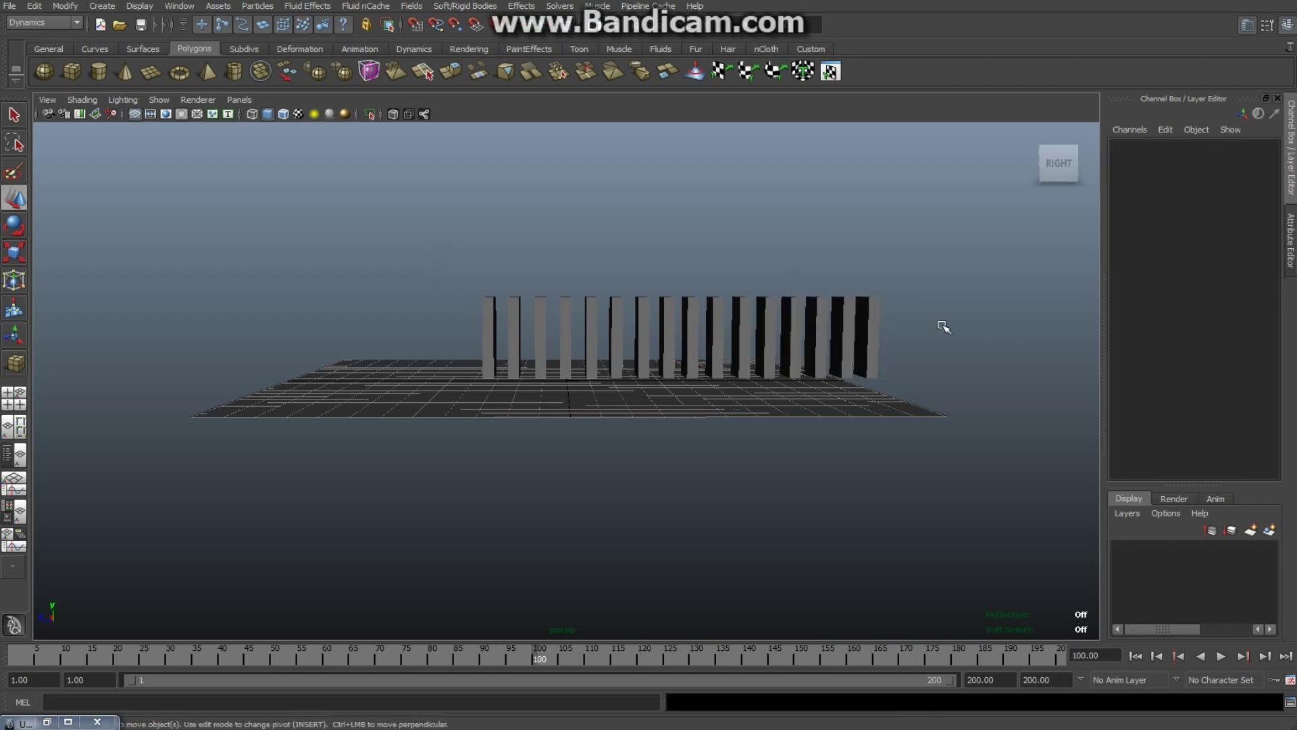
pyautogui.hotkey('ctrl', 'z')
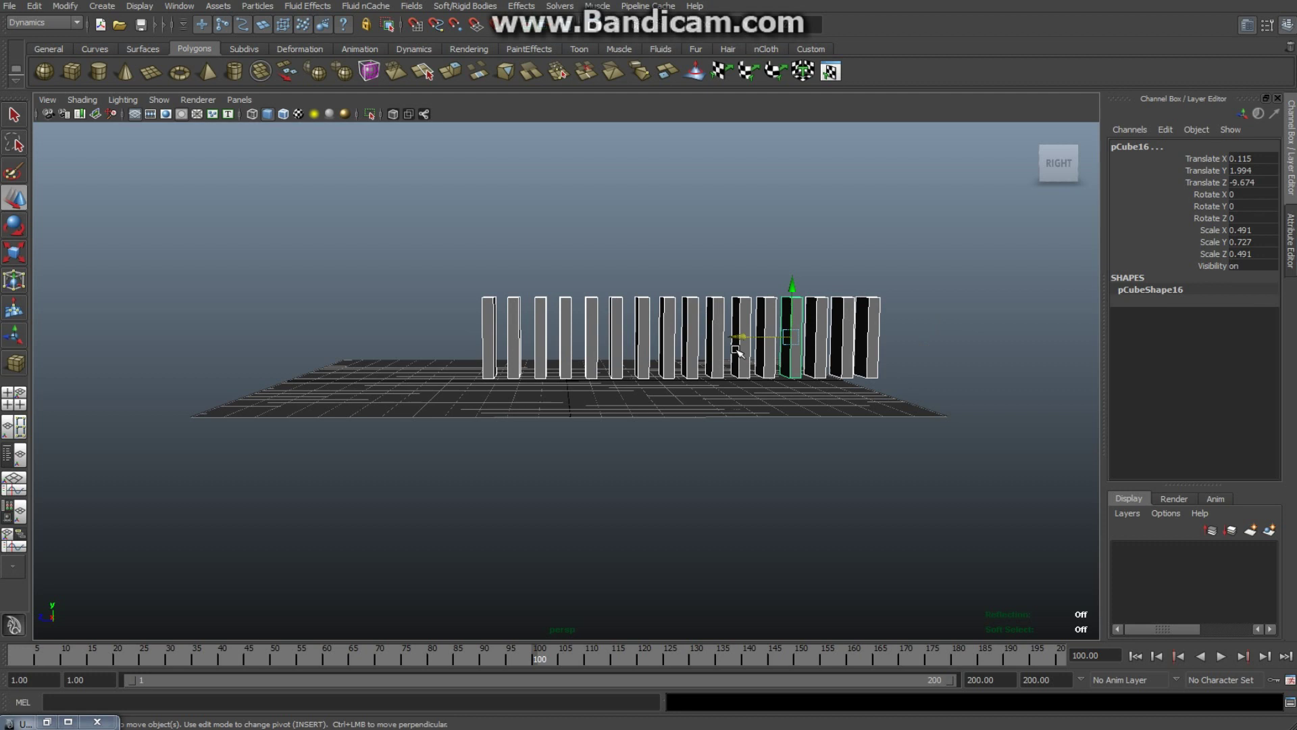
pyautogui.moveTo(744, 338); pyautogui.dragTo(649, 356)
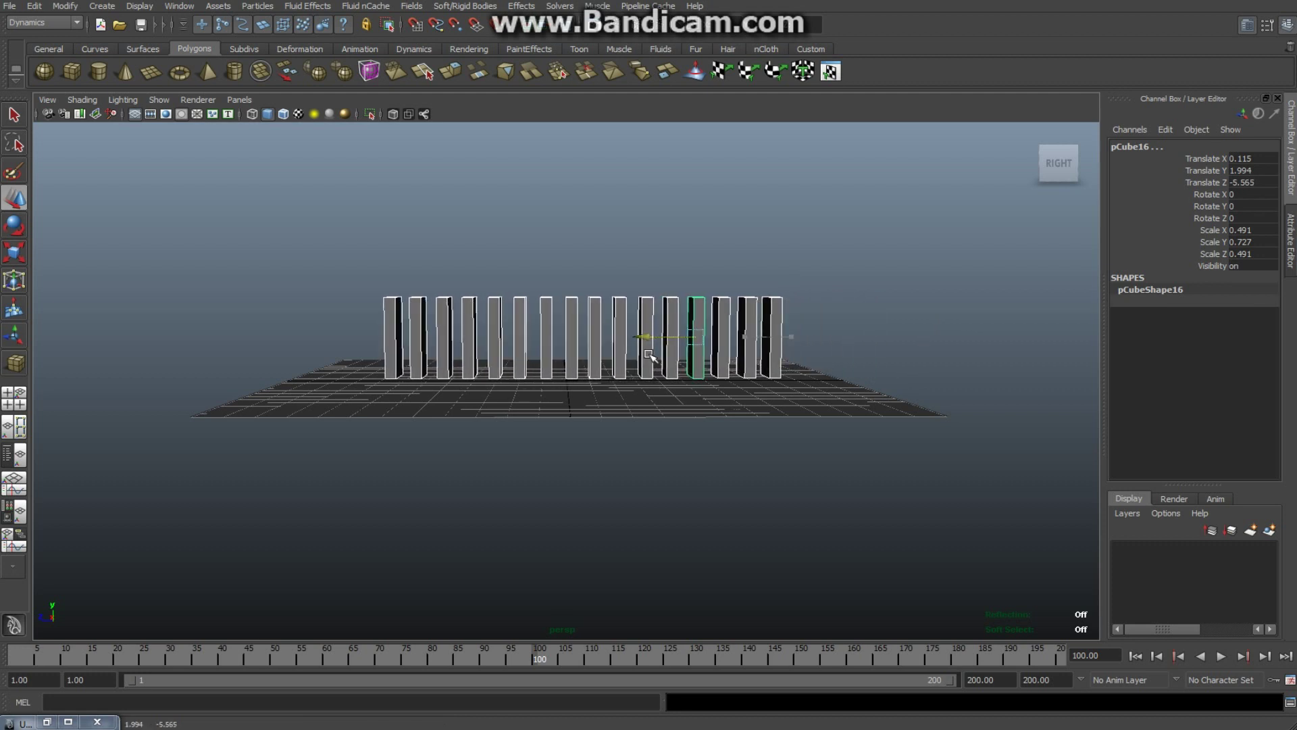
# Step: Tilt the view above the sixteen-slab row, deselect everything, and close the AVG notification
pyautogui.keyDown('alt'); pyautogui.moveTo(587, 512); pyautogui.dragTo(637, 530); pyautogui.keyUp('alt')
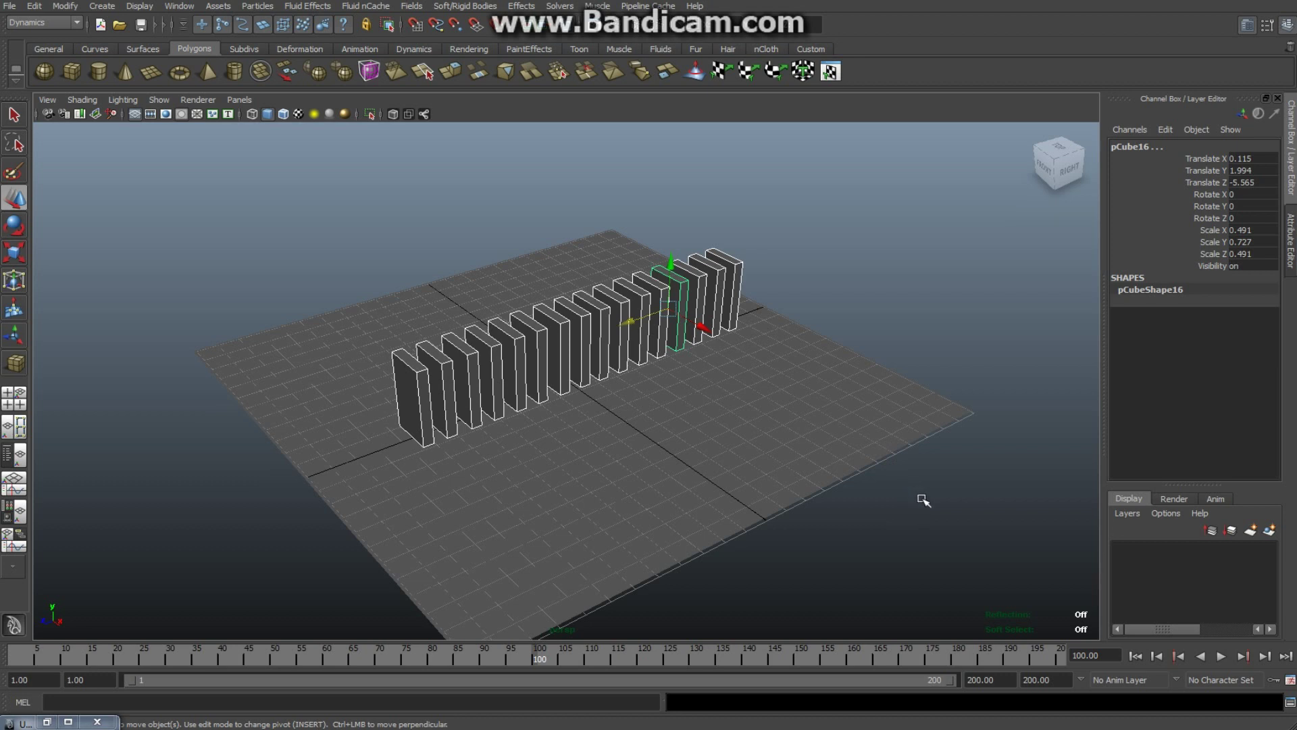
pyautogui.click(915, 459)
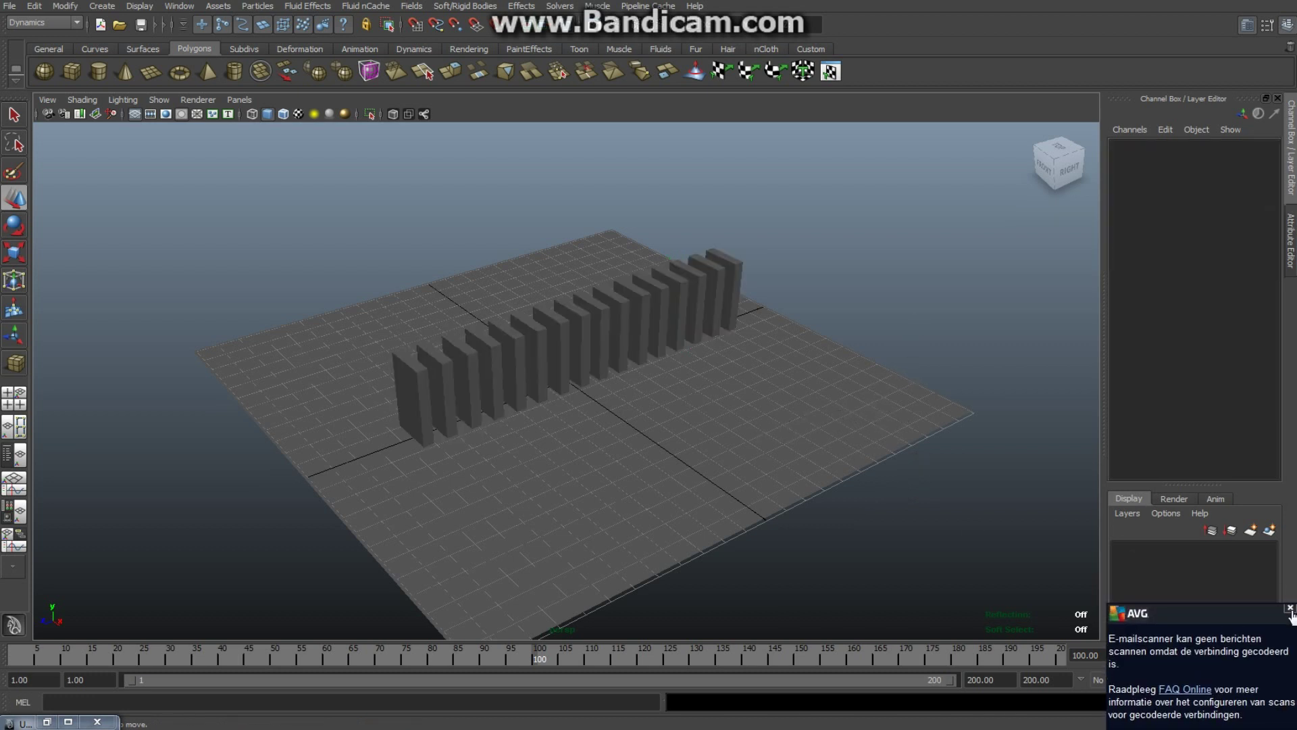
pyautogui.click(1290, 607)
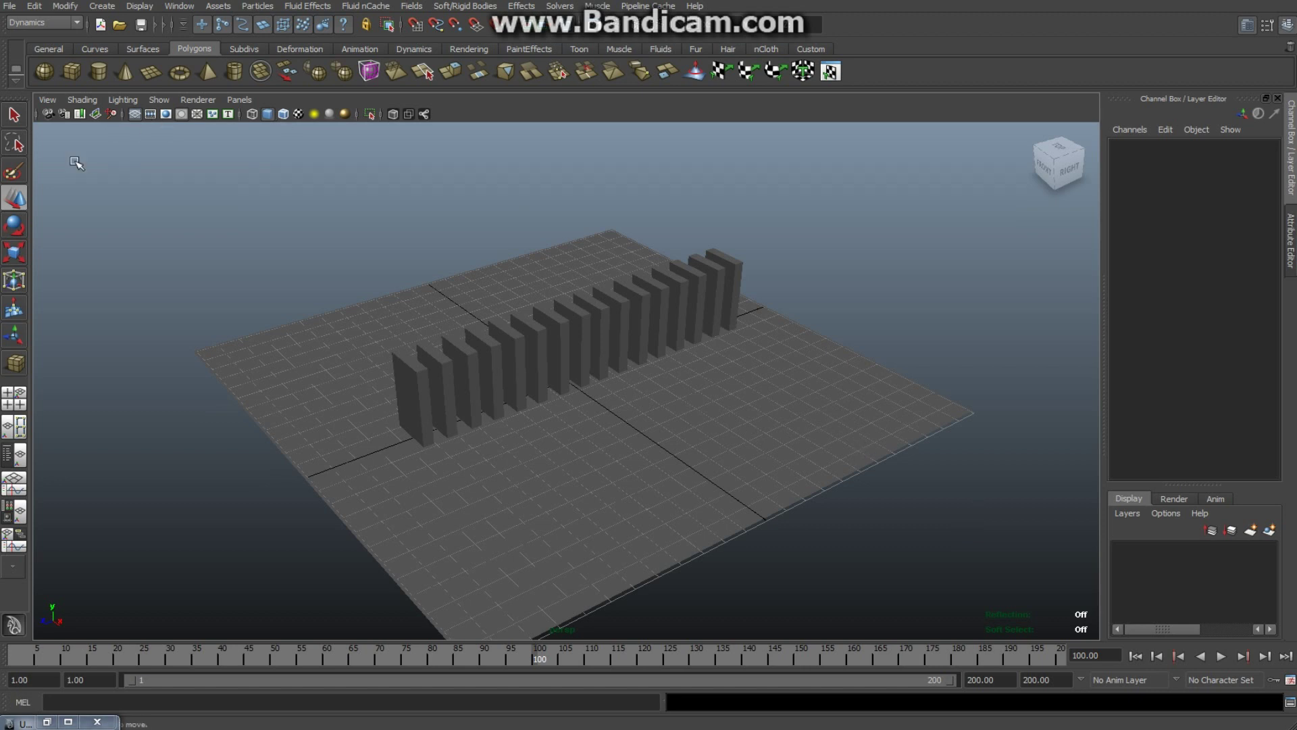
# Step: Draw a polygon sphere on the ground plane and raise it to Translate Y 6.891
pyautogui.click(45, 71)
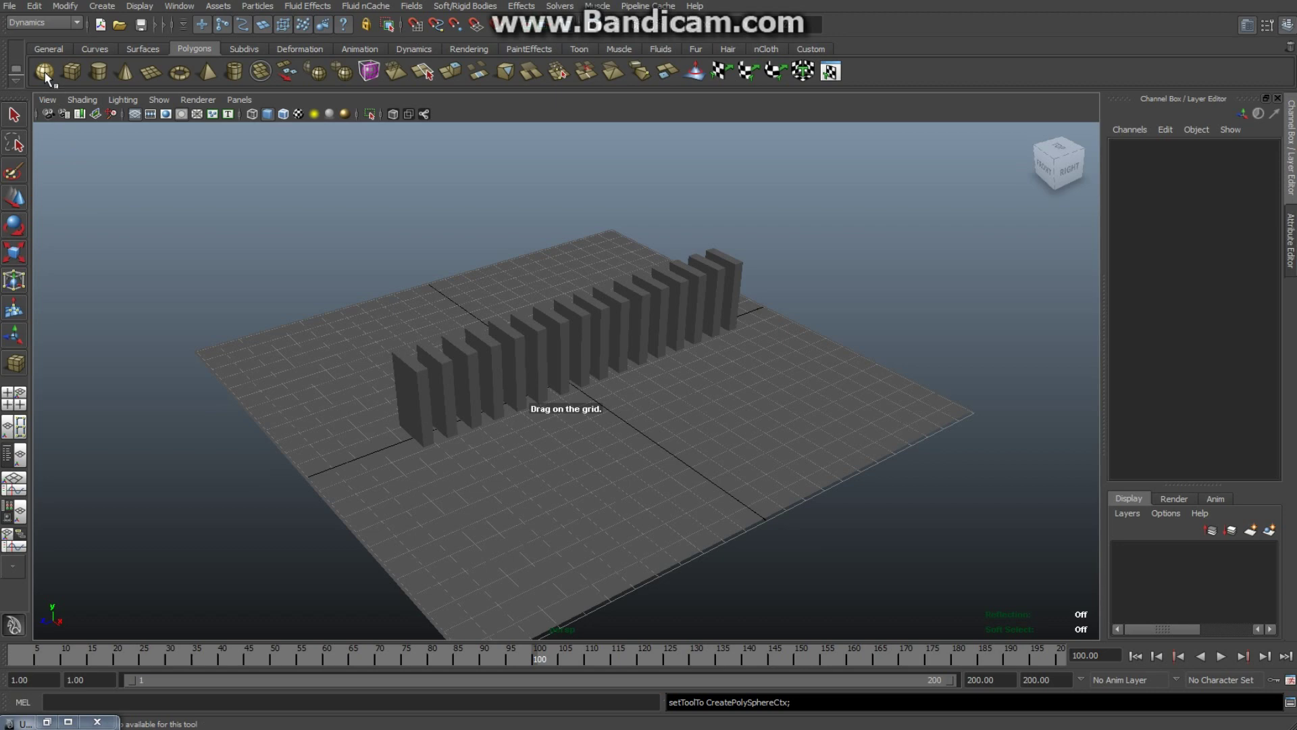
pyautogui.moveTo(518, 533); pyautogui.dragTo(578, 558)
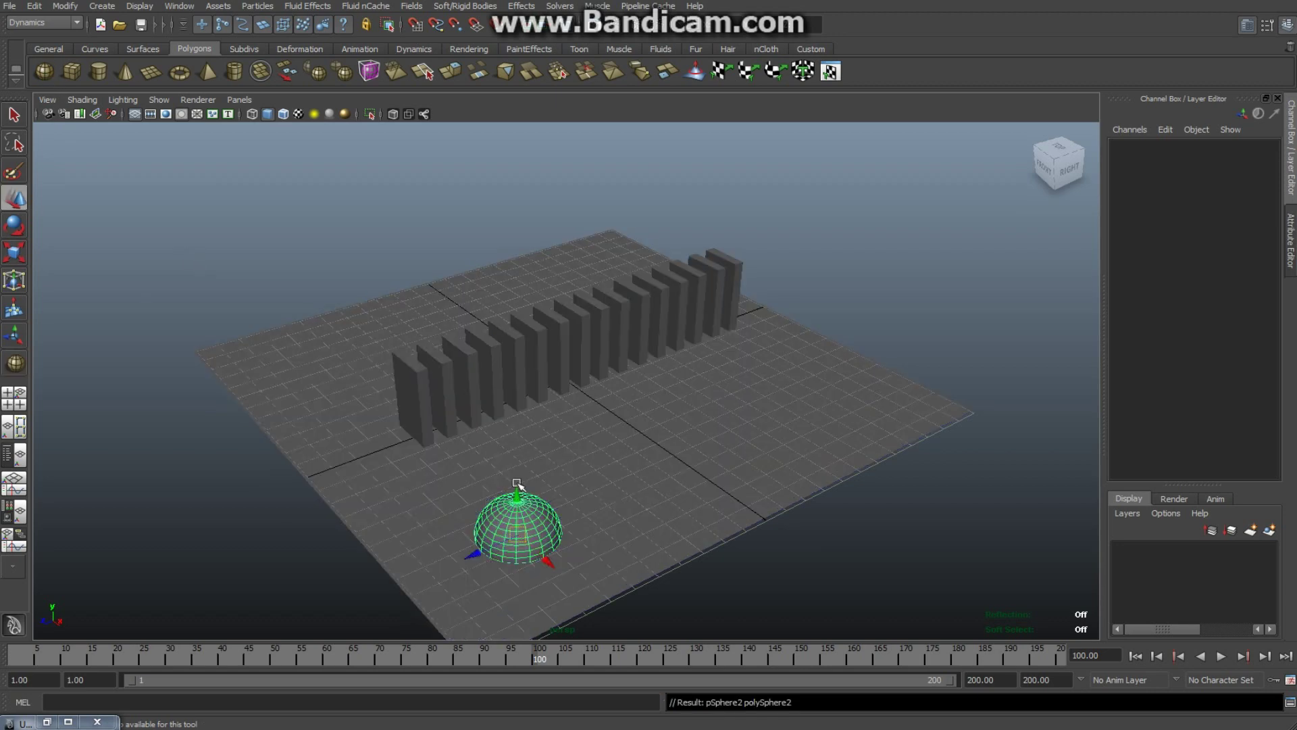
pyautogui.moveTo(518, 494); pyautogui.dragTo(498, 318)
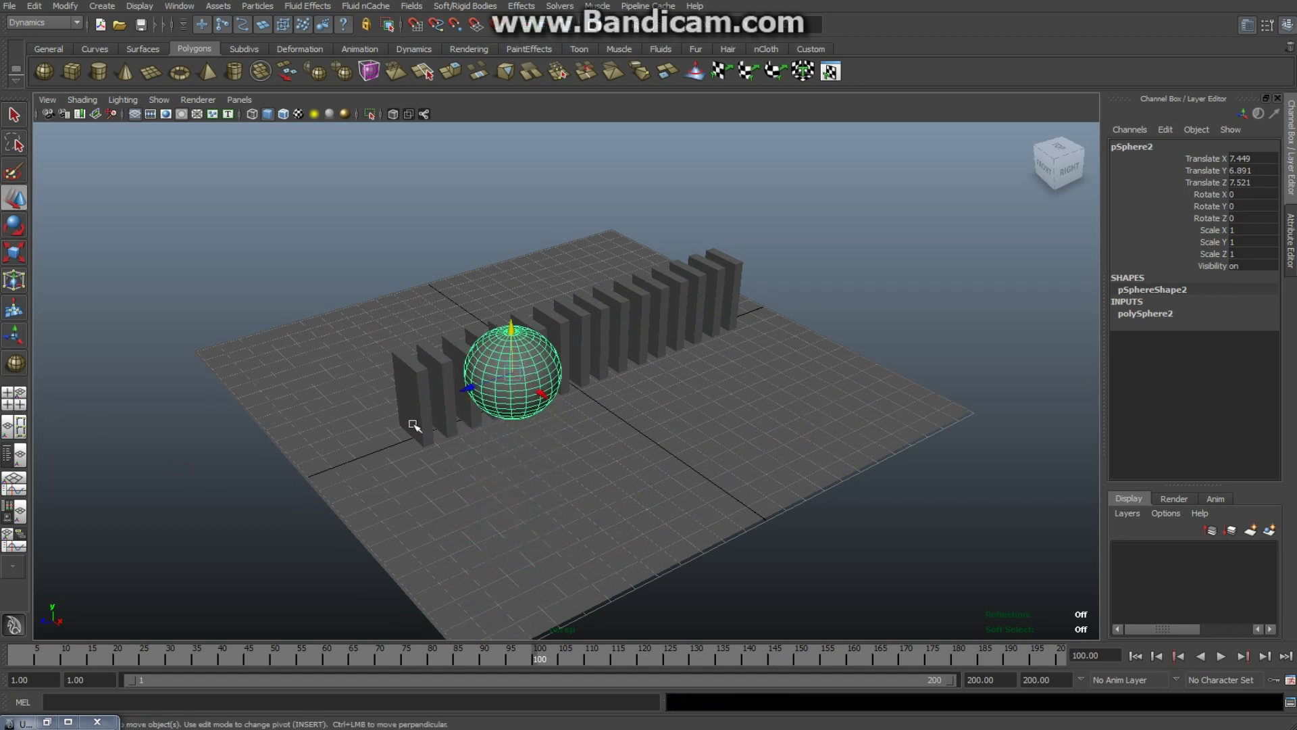
# Step: Place pSphere2 at 0.139, 7.826, 8.839, above and past the row's first domino
pyautogui.click(14, 403)
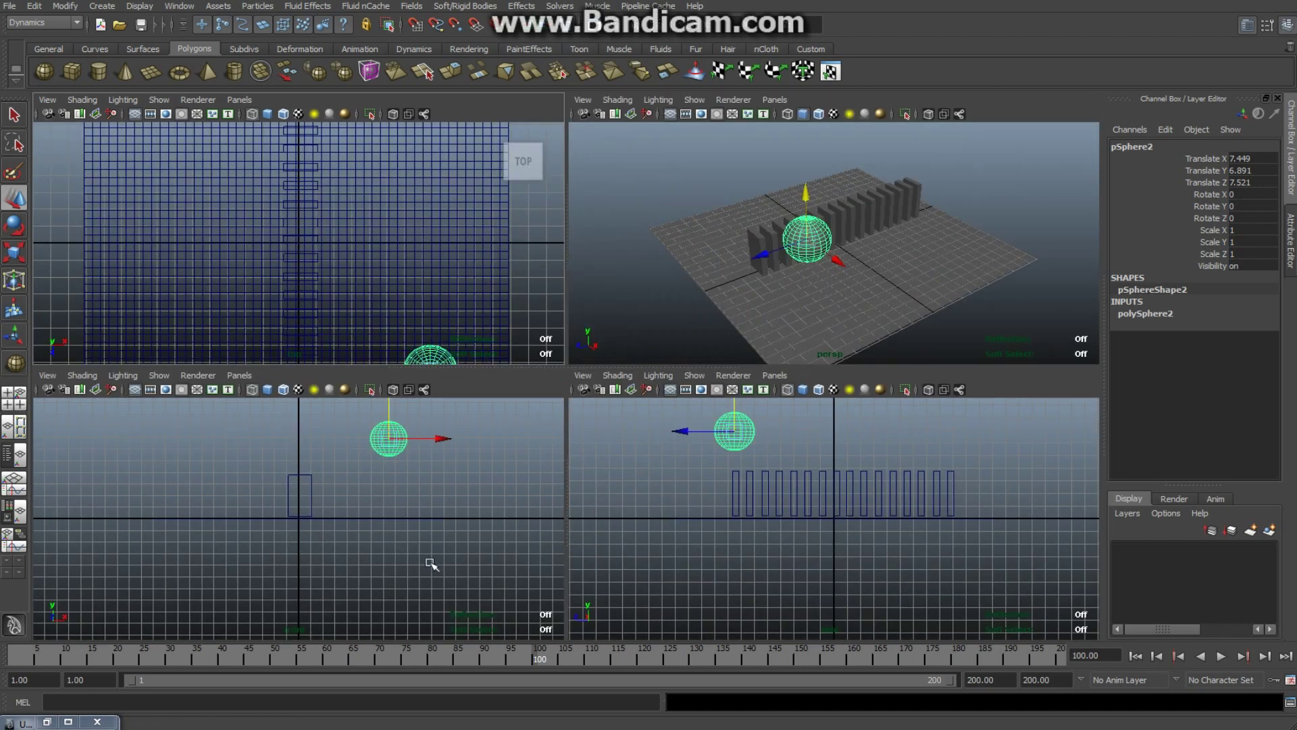
pyautogui.moveTo(446, 440); pyautogui.dragTo(359, 441)
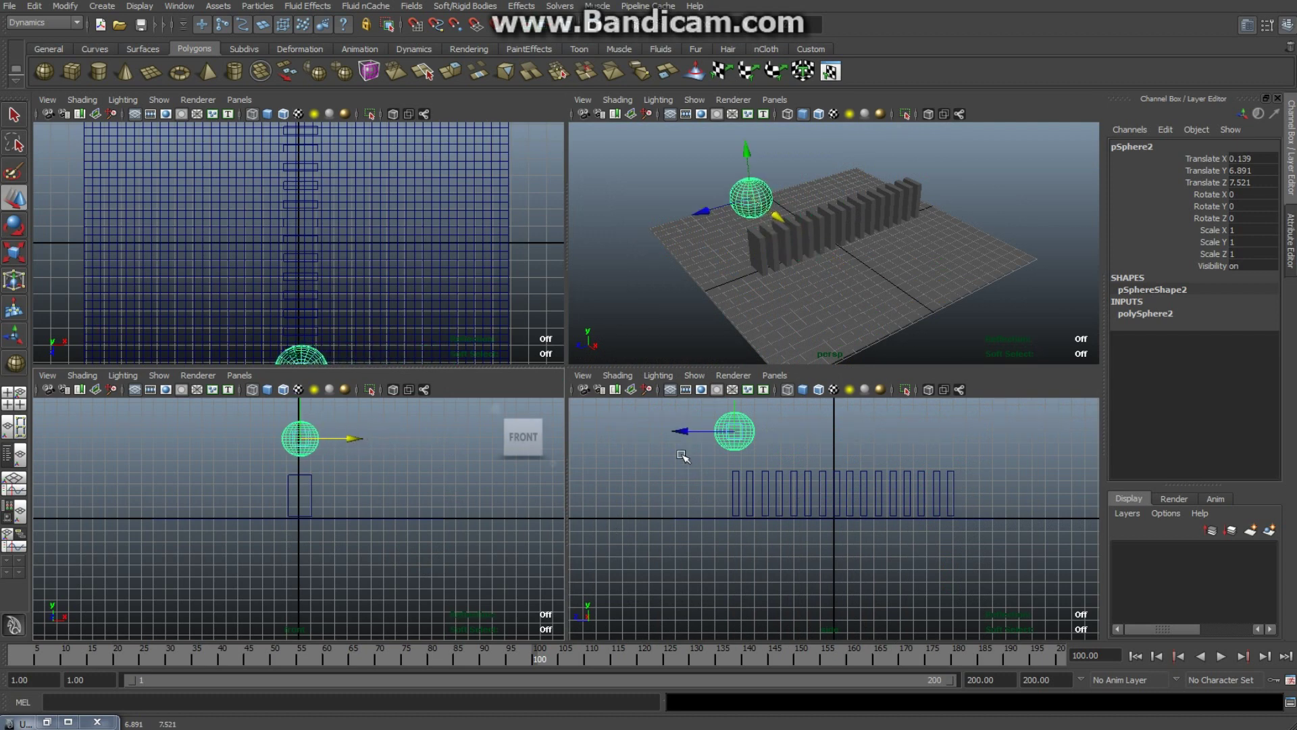
pyautogui.moveTo(679, 433); pyautogui.dragTo(666, 432)
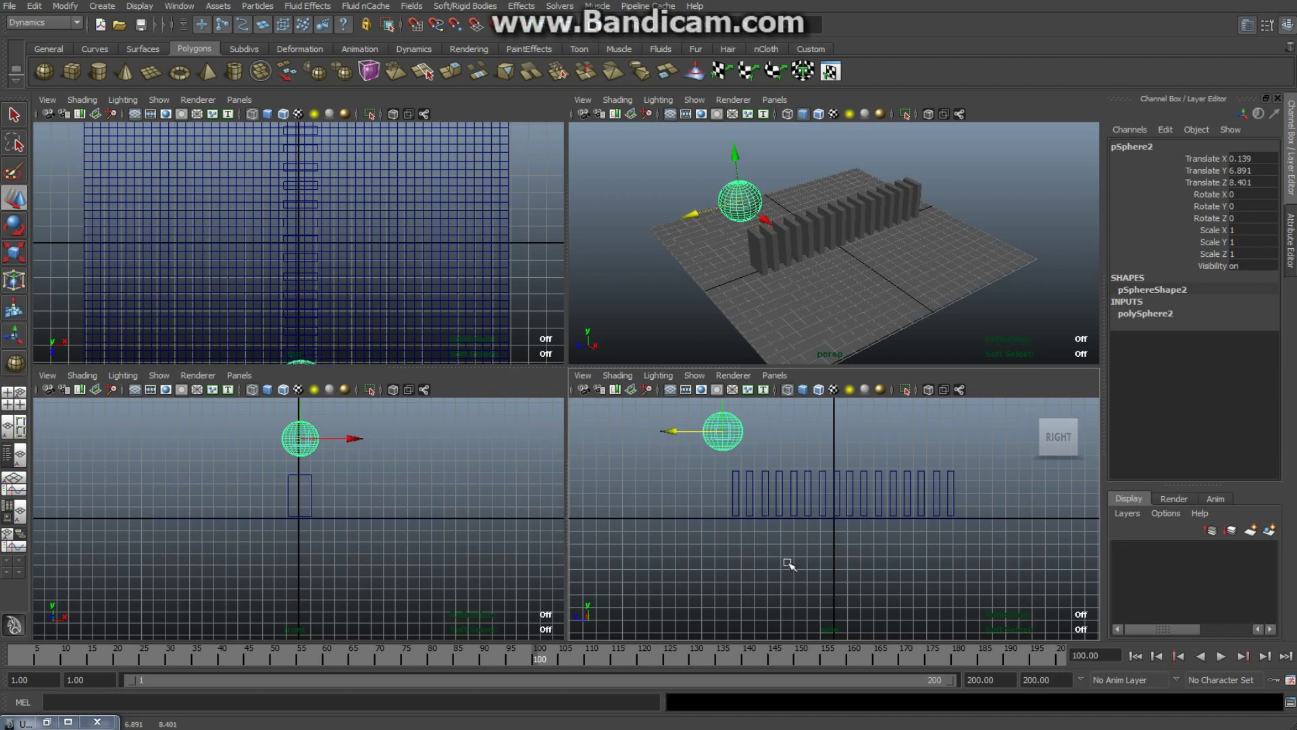
pyautogui.press('space')
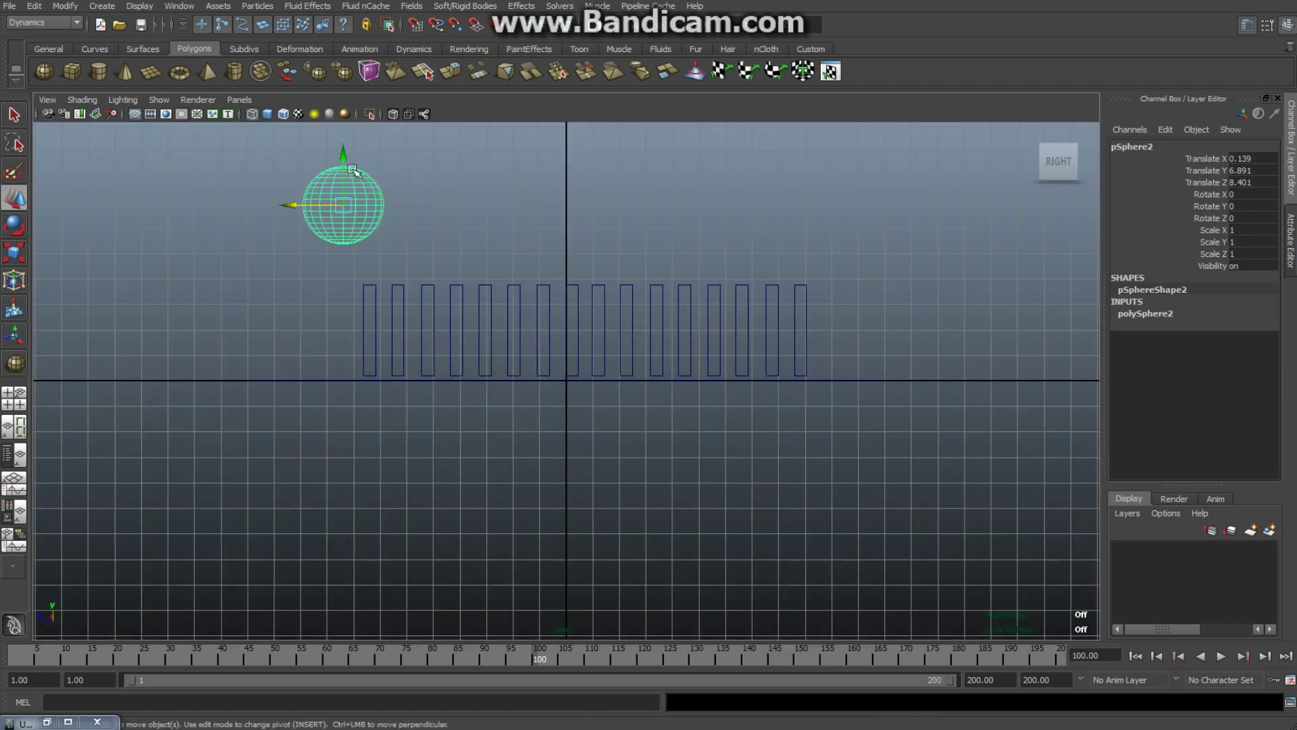
pyautogui.moveTo(341, 154); pyautogui.dragTo(338, 193)
pyautogui.moveTo(295, 243); pyautogui.dragTo(283, 242)
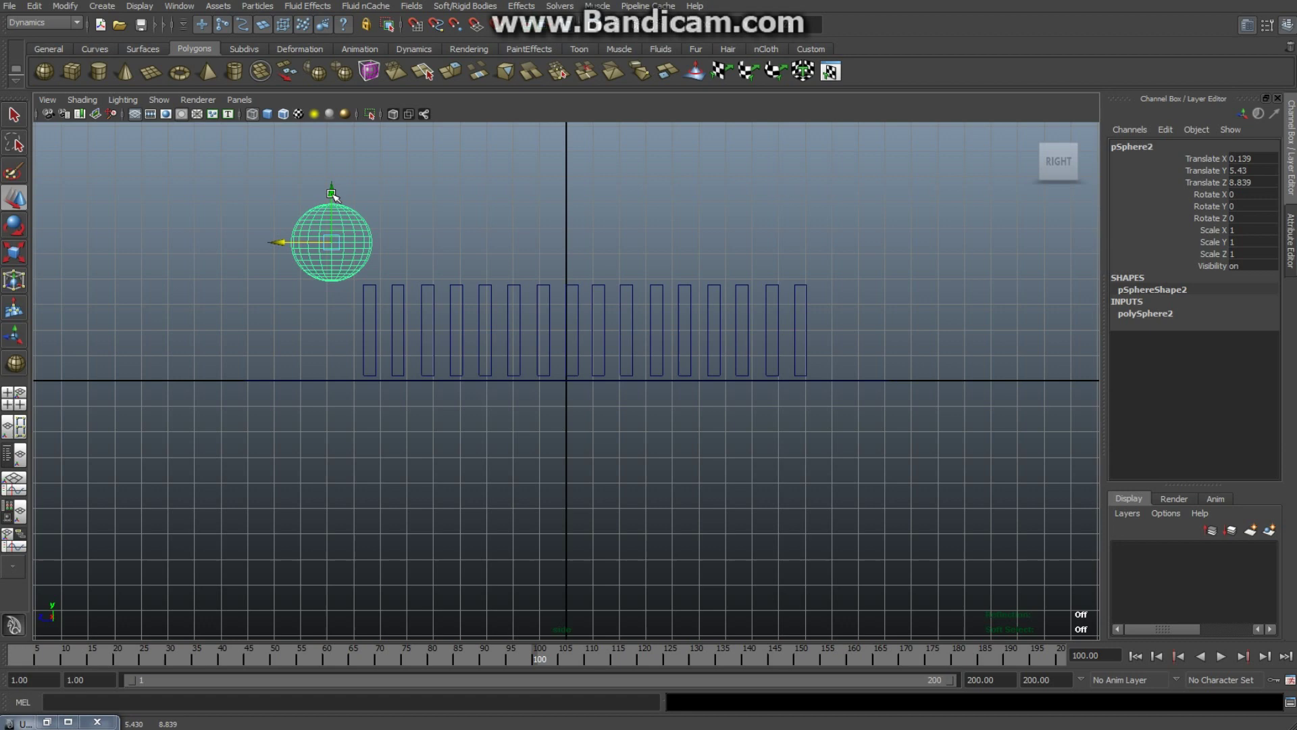
pyautogui.moveTo(332, 192); pyautogui.dragTo(334, 132)
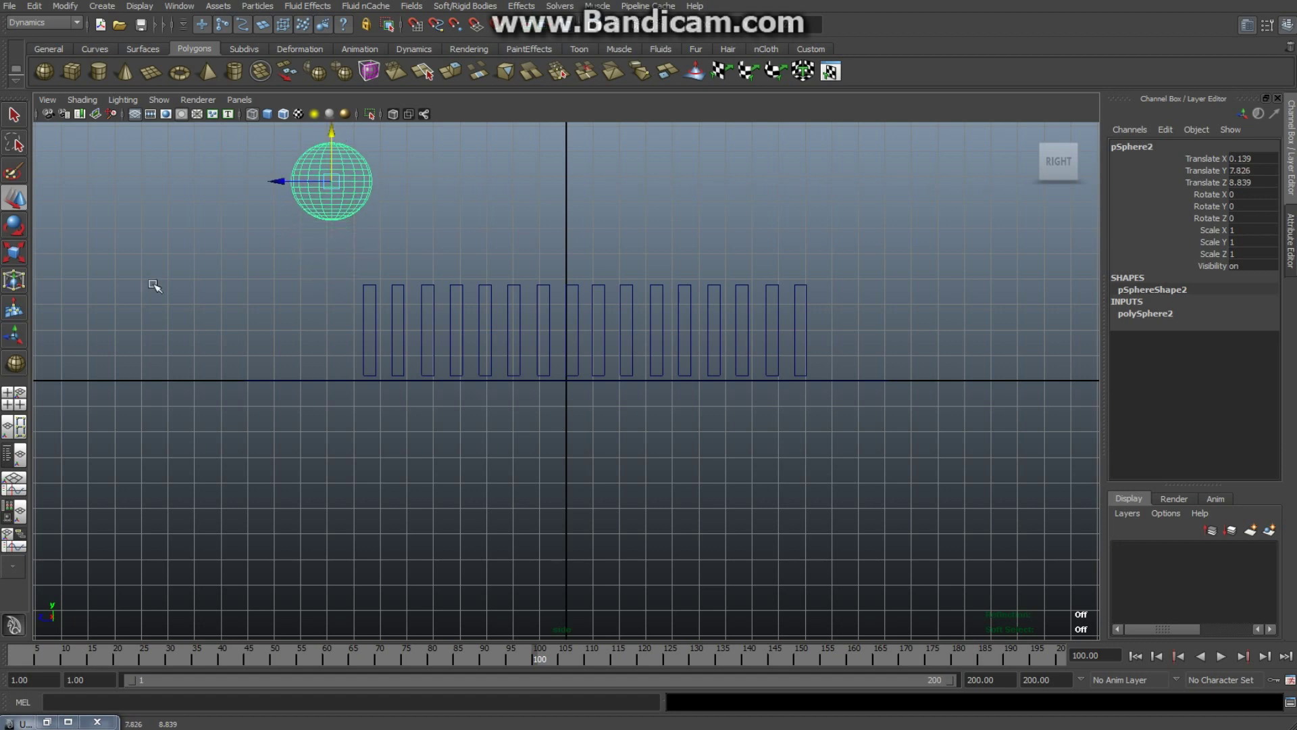
pyautogui.click(15, 404)
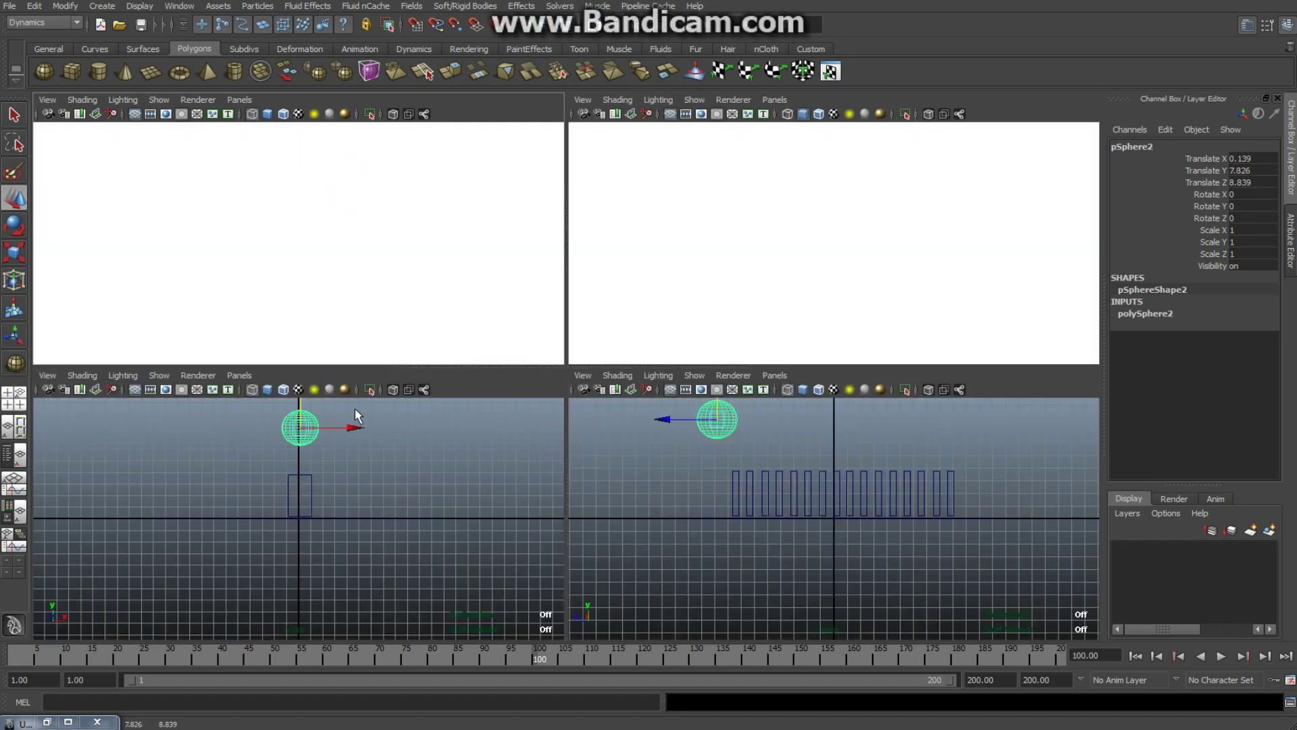
# Step: Maximize the perspective view and lift pSphere2 to Translate Y 10.203
pyautogui.press('space')
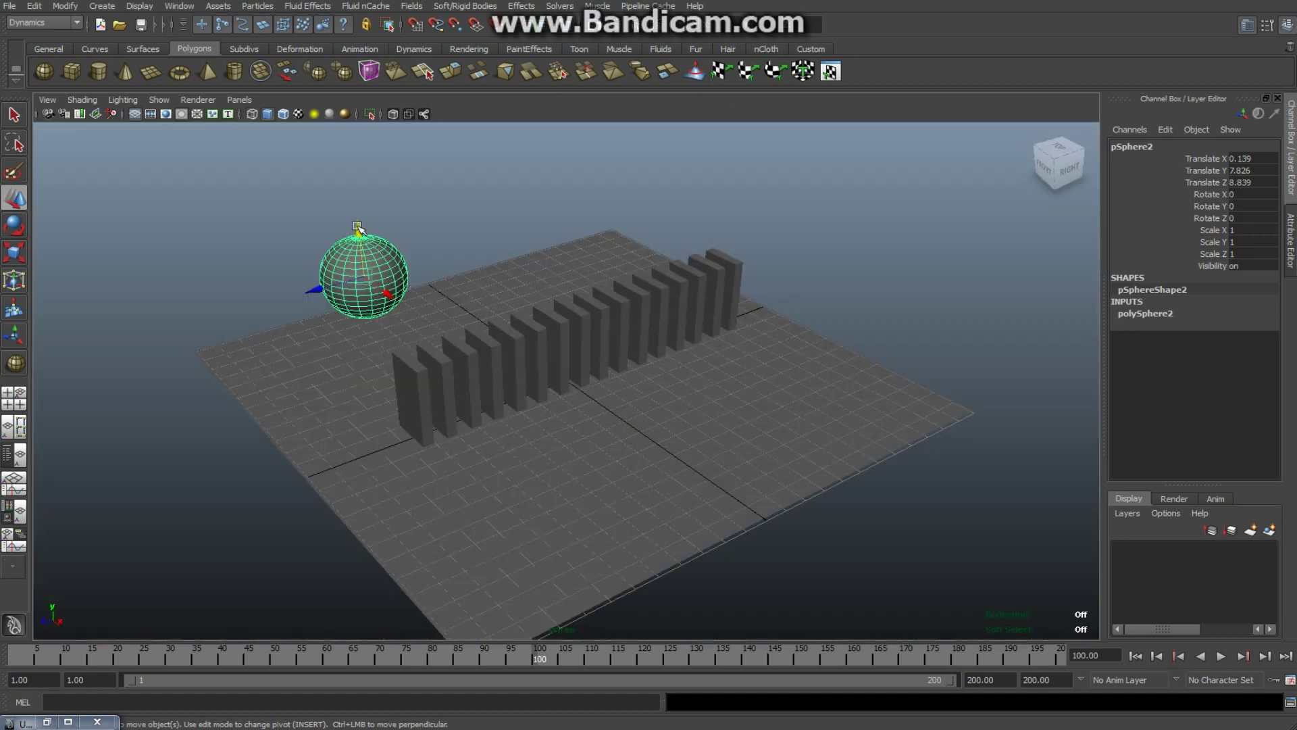
pyautogui.moveTo(358, 229); pyautogui.dragTo(360, 162)
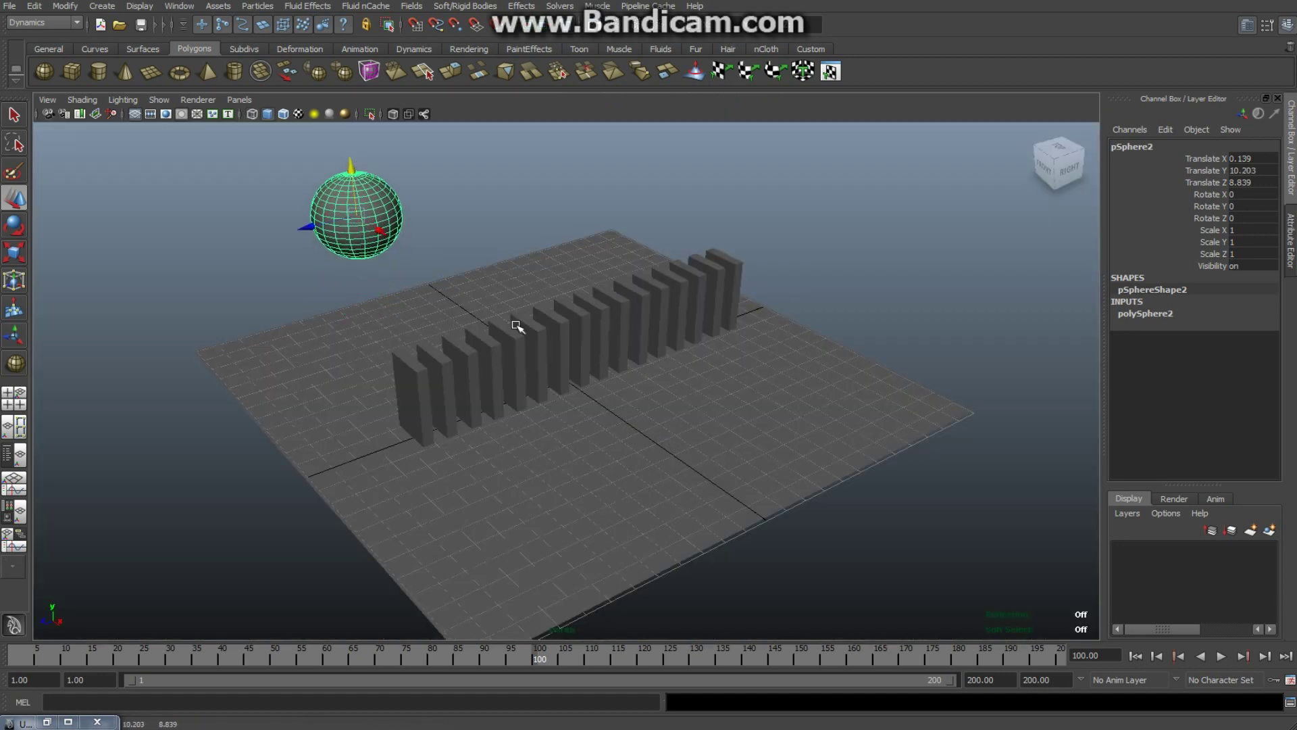
# Step: Make pPlane1 a passive rigid body using Dynamics > Soft/Rigid Bodies
pyautogui.click(879, 420)
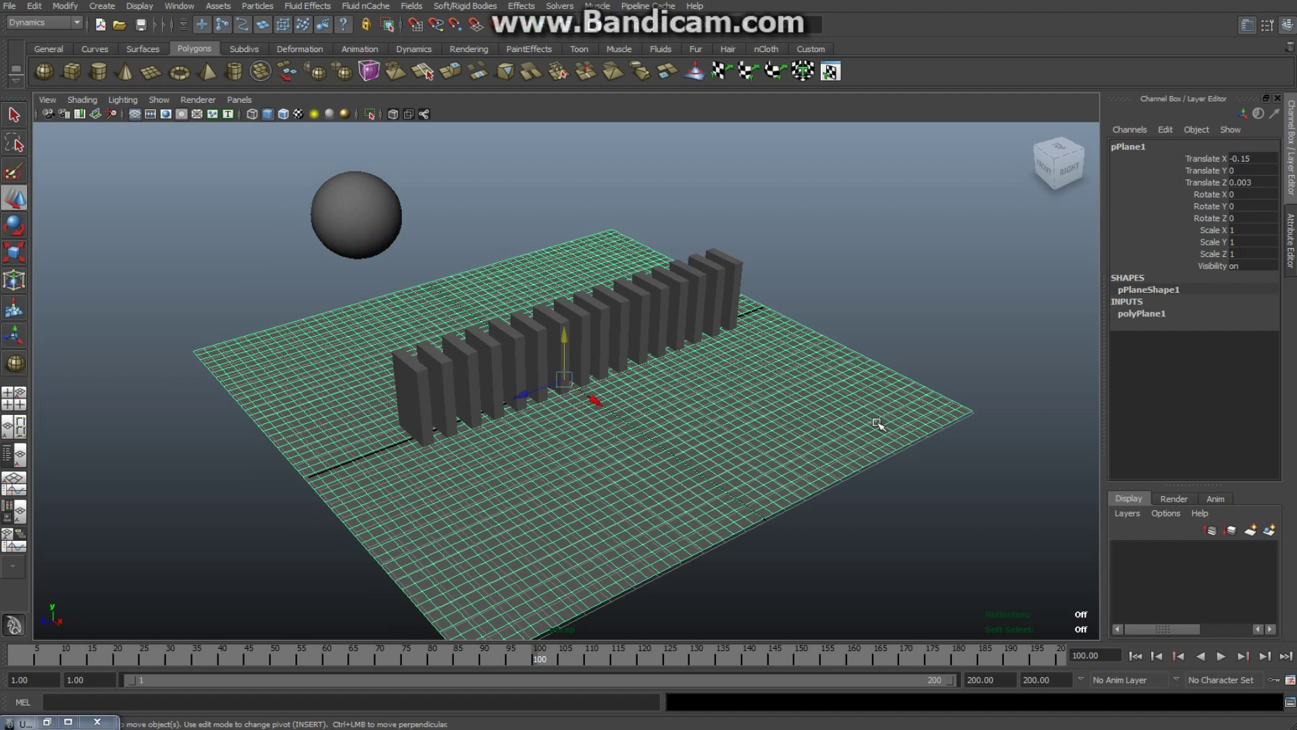
pyautogui.click(77, 25)
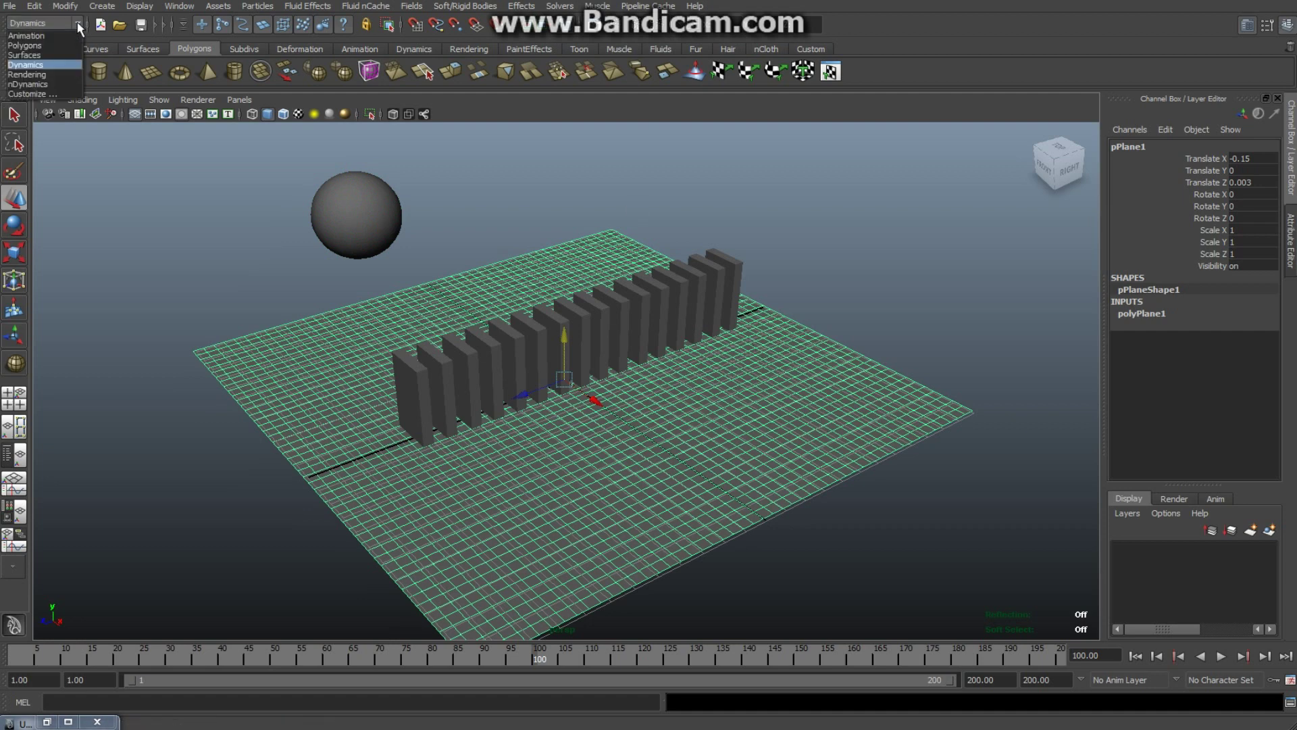
pyautogui.click(62, 63)
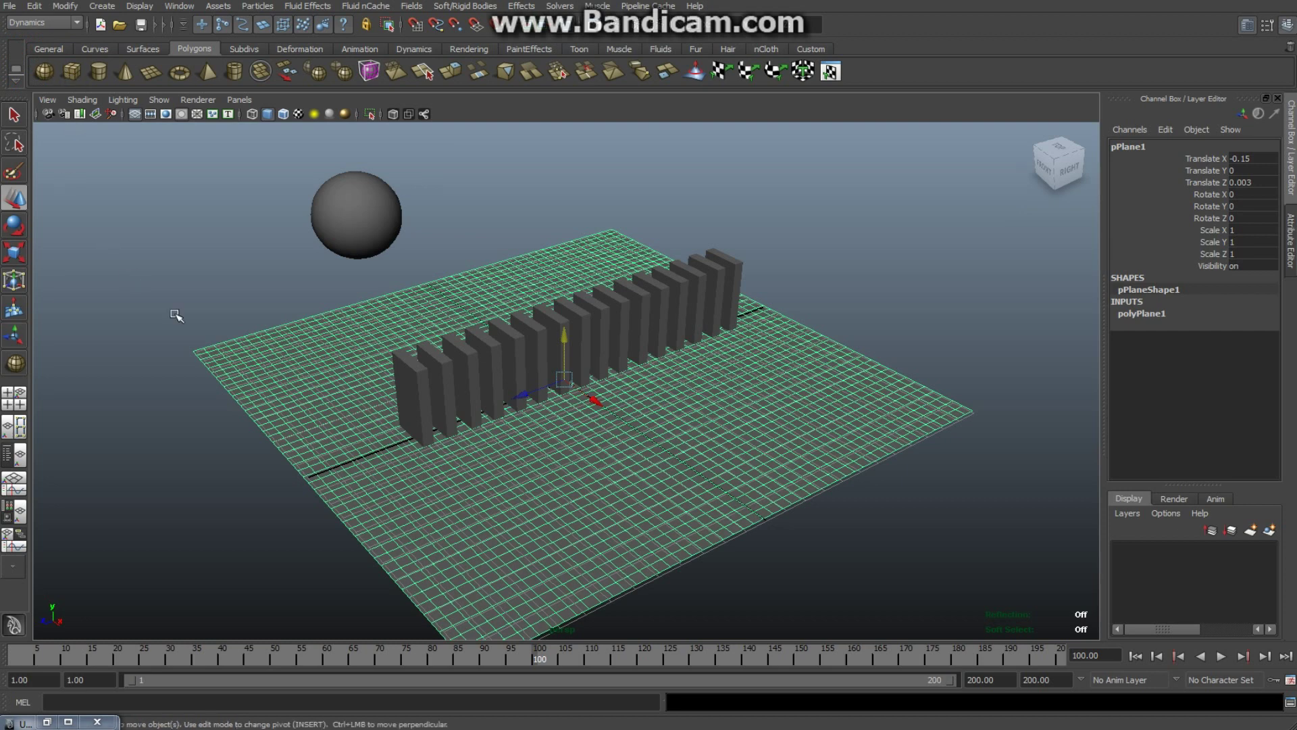
pyautogui.click(481, 6)
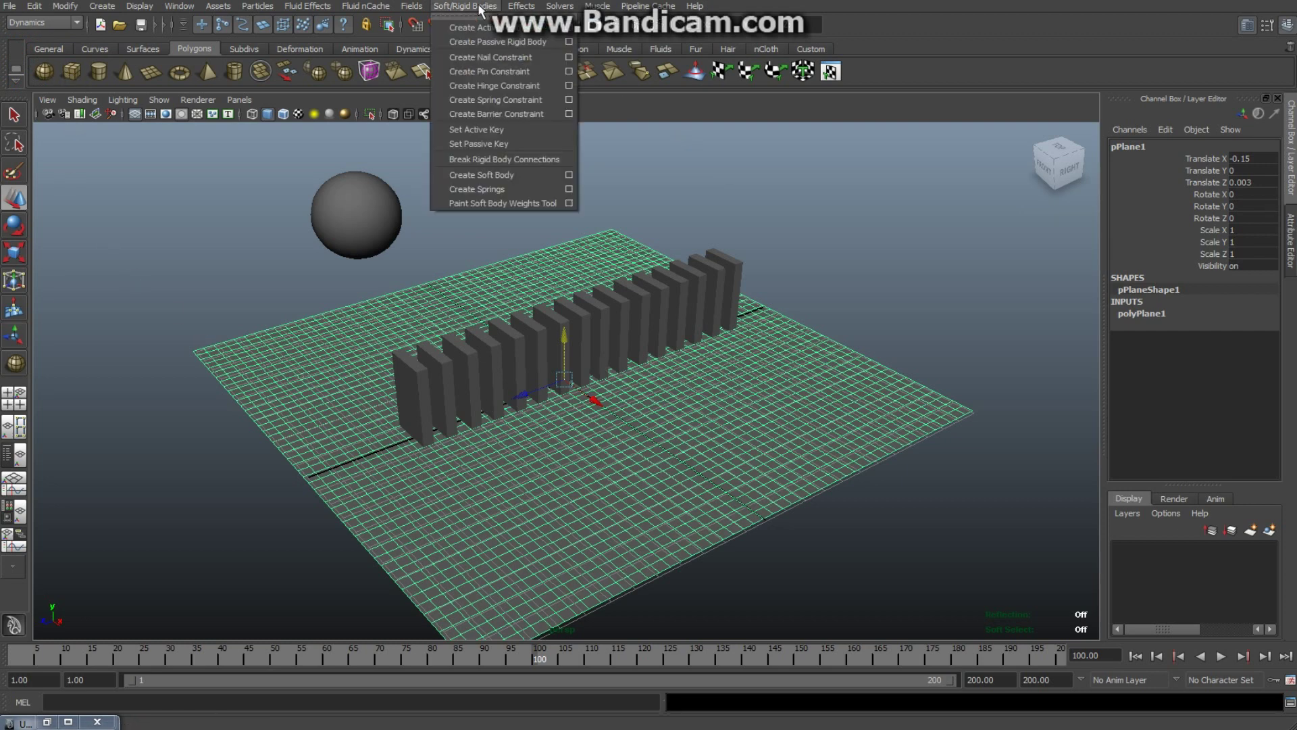
pyautogui.click(512, 42)
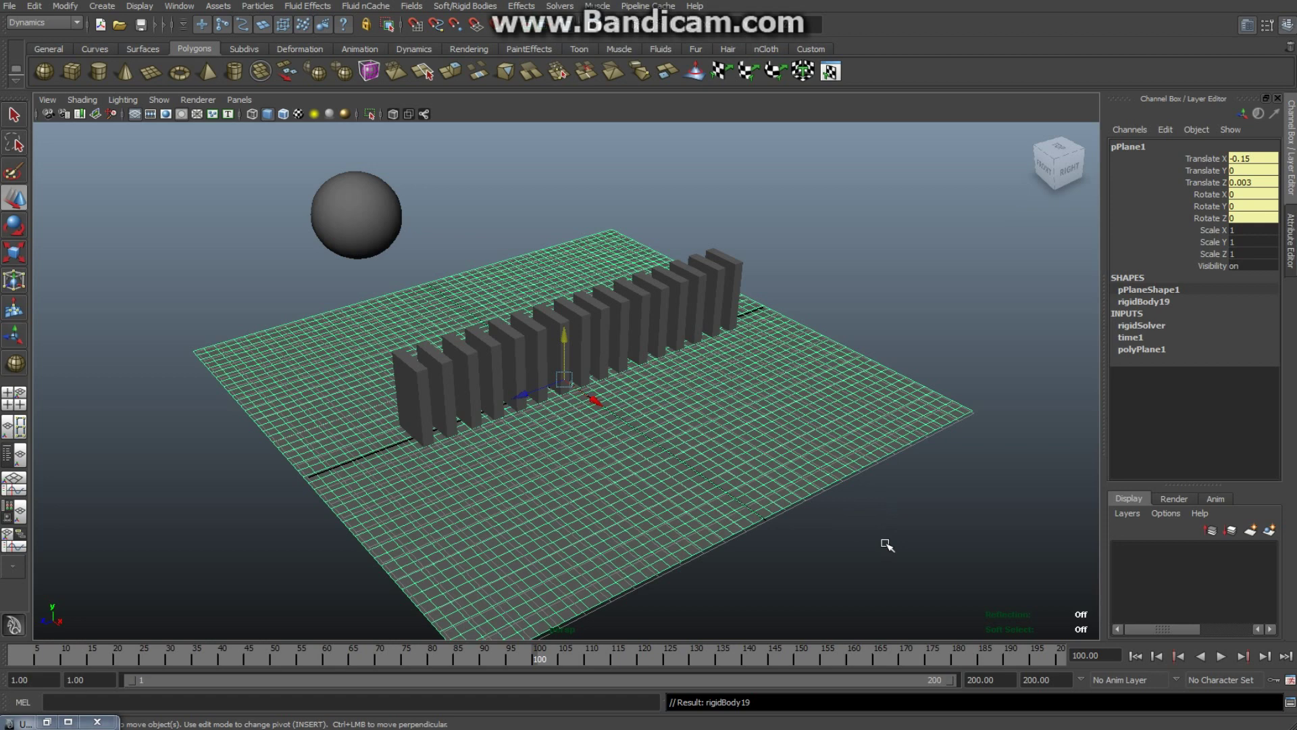
pyautogui.keyDown('alt'); pyautogui.moveTo(887, 545); pyautogui.dragTo(822, 511); pyautogui.keyUp('alt')
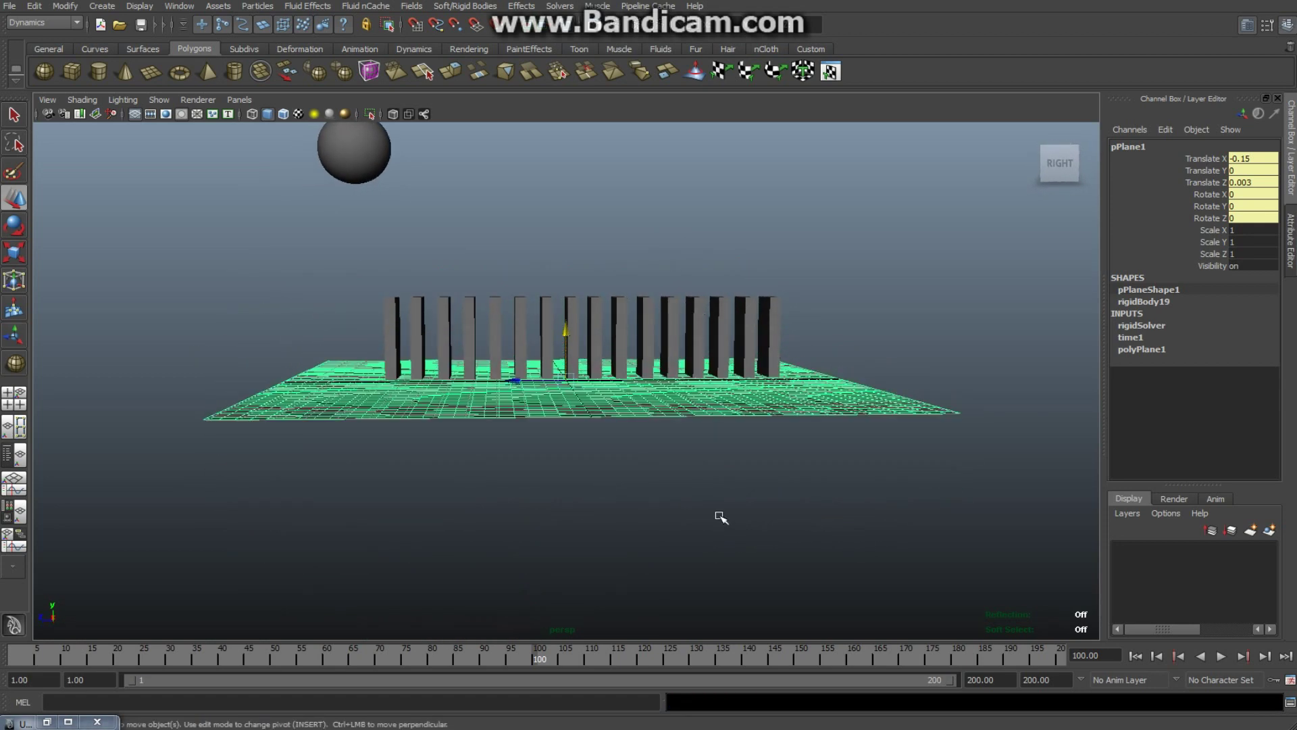
# Step: Select all the domino cubes plus pSphere2 and make them active rigid bodies
pyautogui.click(325, 272)
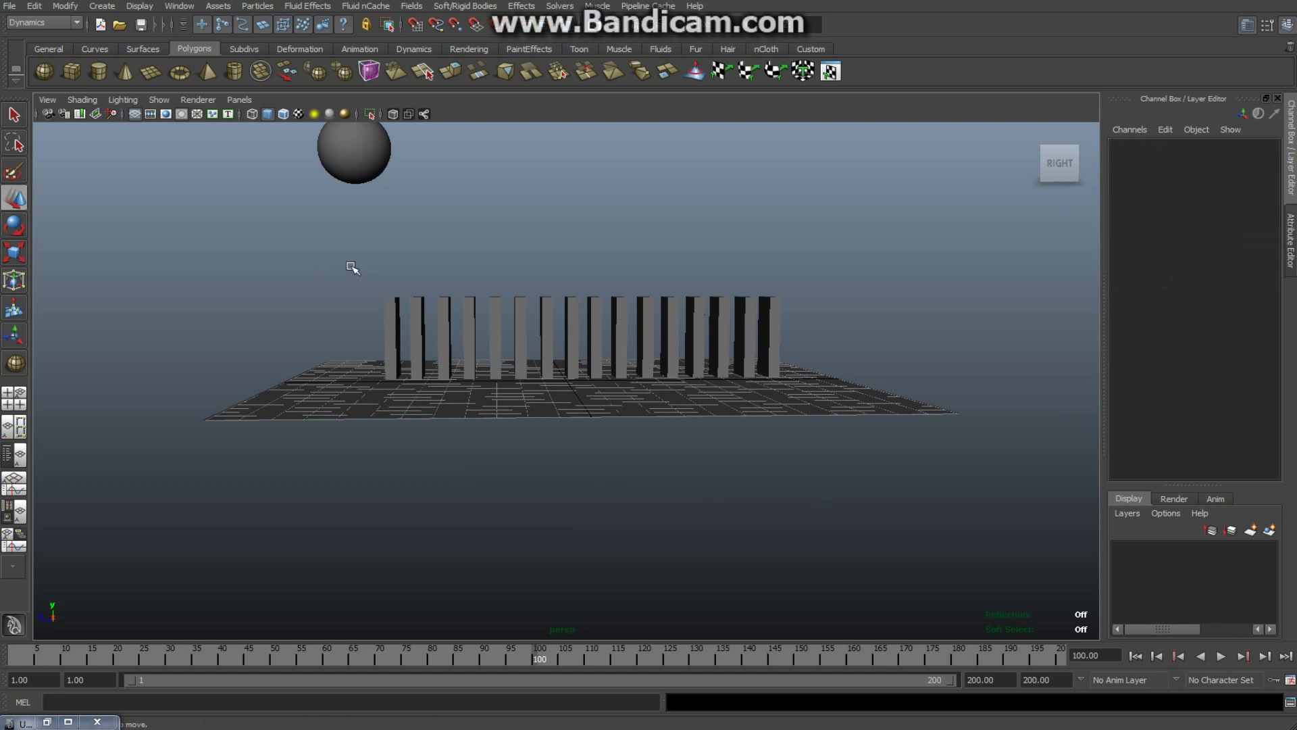
pyautogui.click(695, 337)
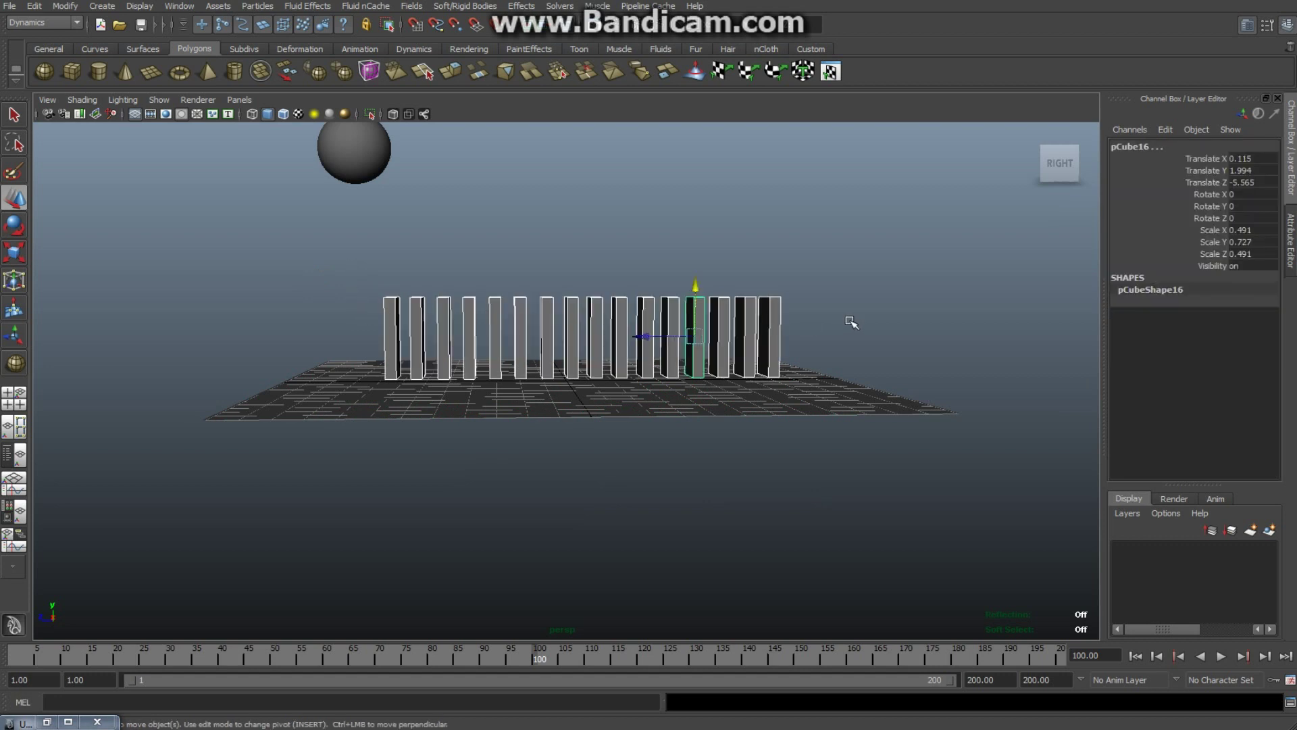
pyautogui.click(365, 160)
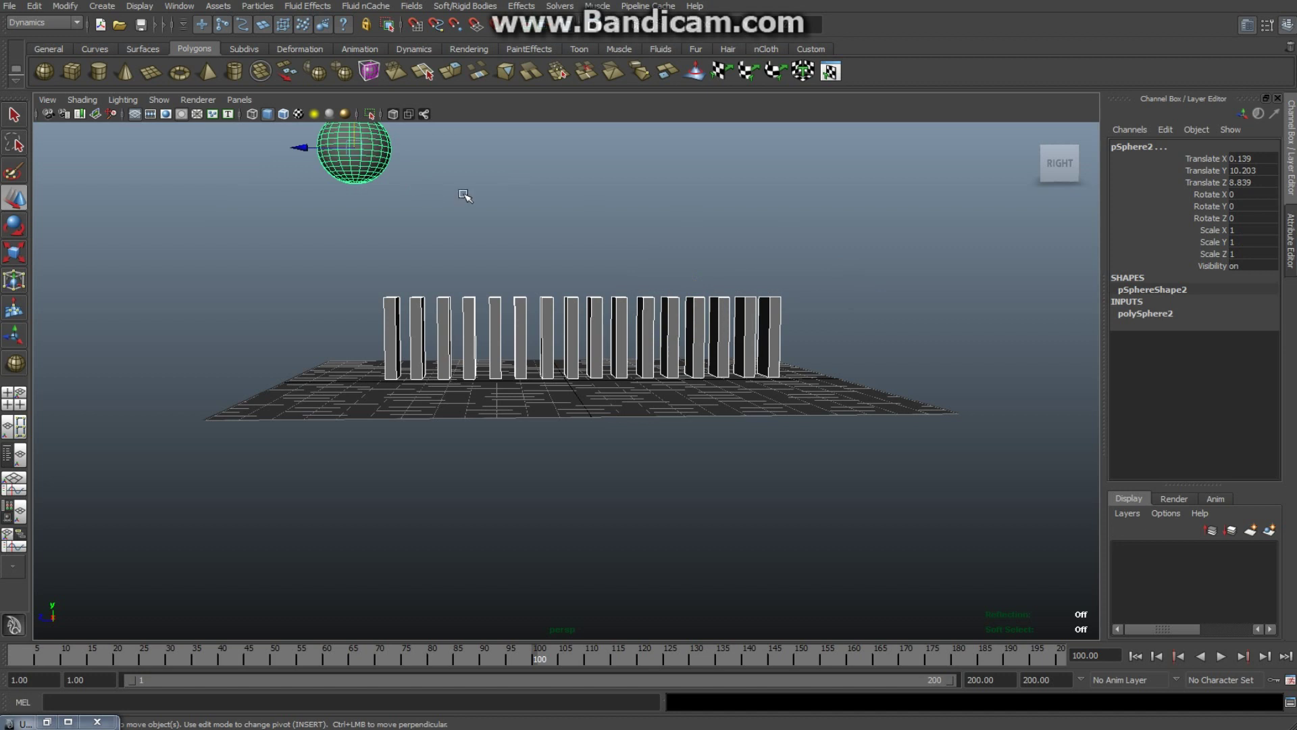
pyautogui.click(465, 7)
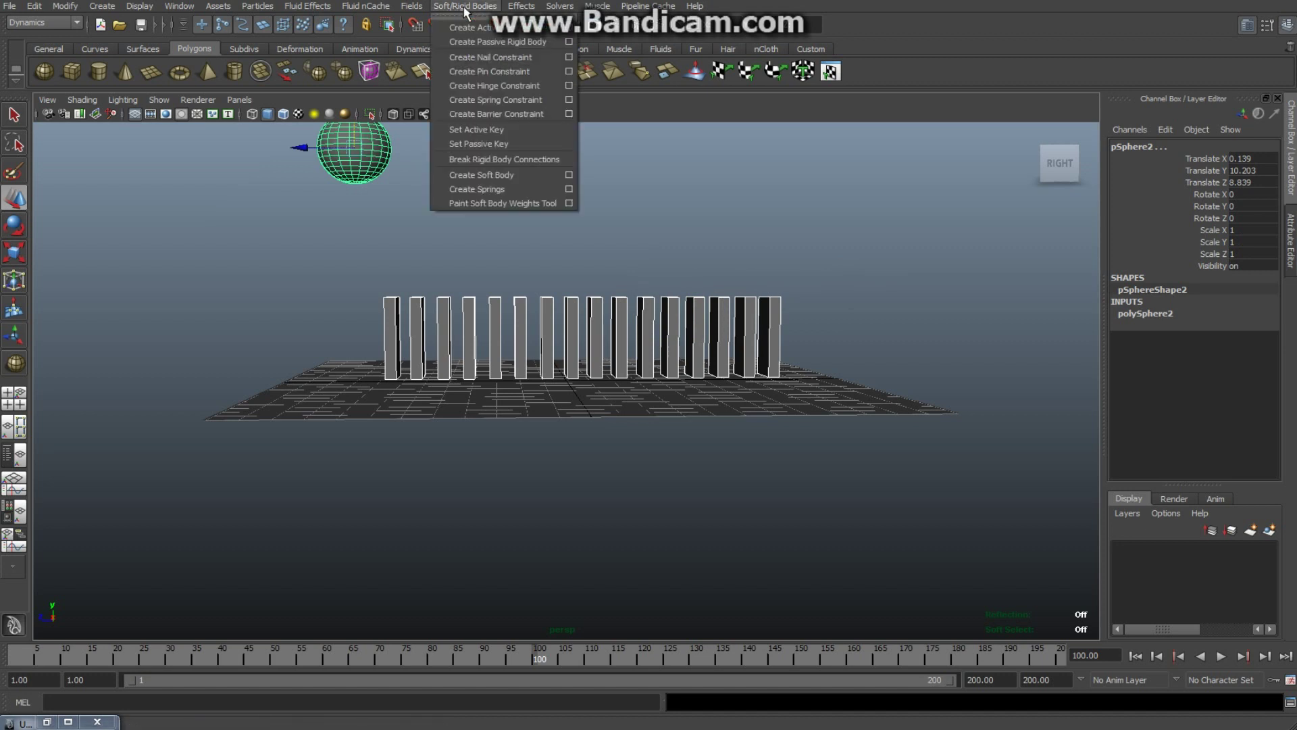
pyautogui.click(494, 28)
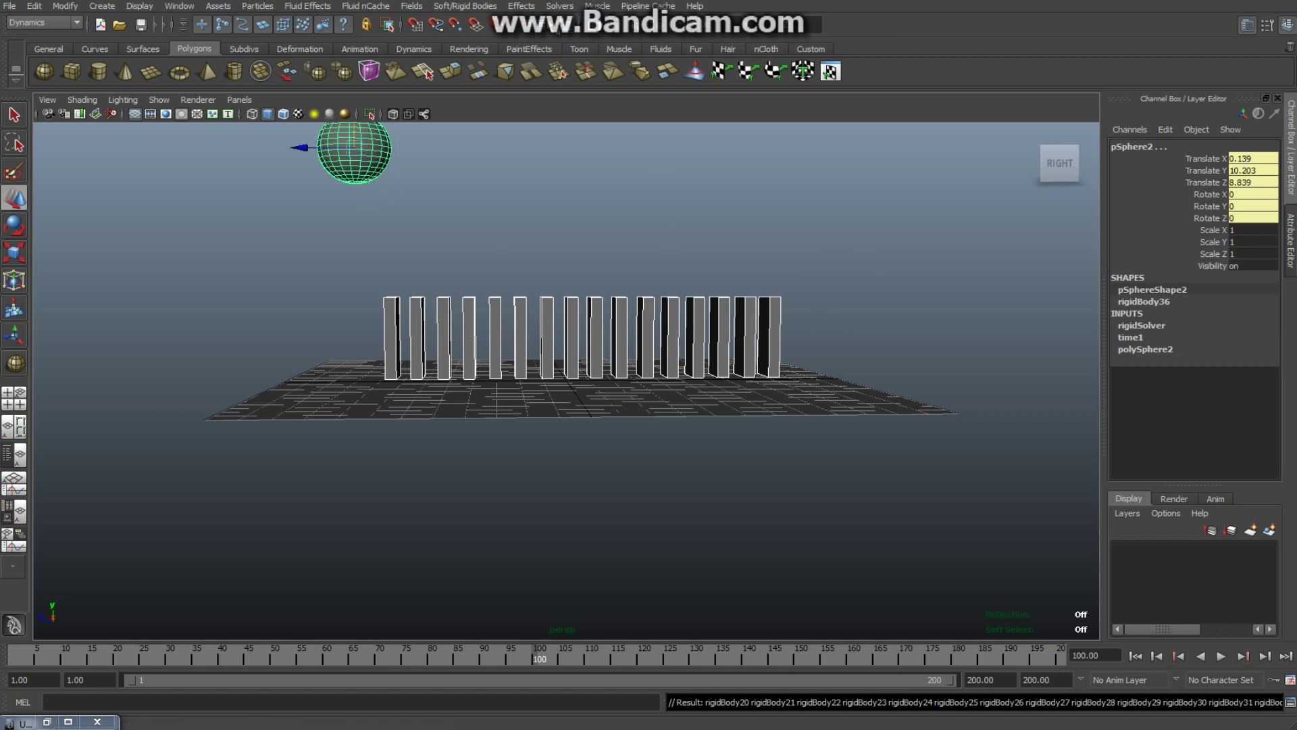
# Step: Add a gravity field (magnitude 9.8, direction Y -1) to the selected rigid bodies
pyautogui.click(413, 6)
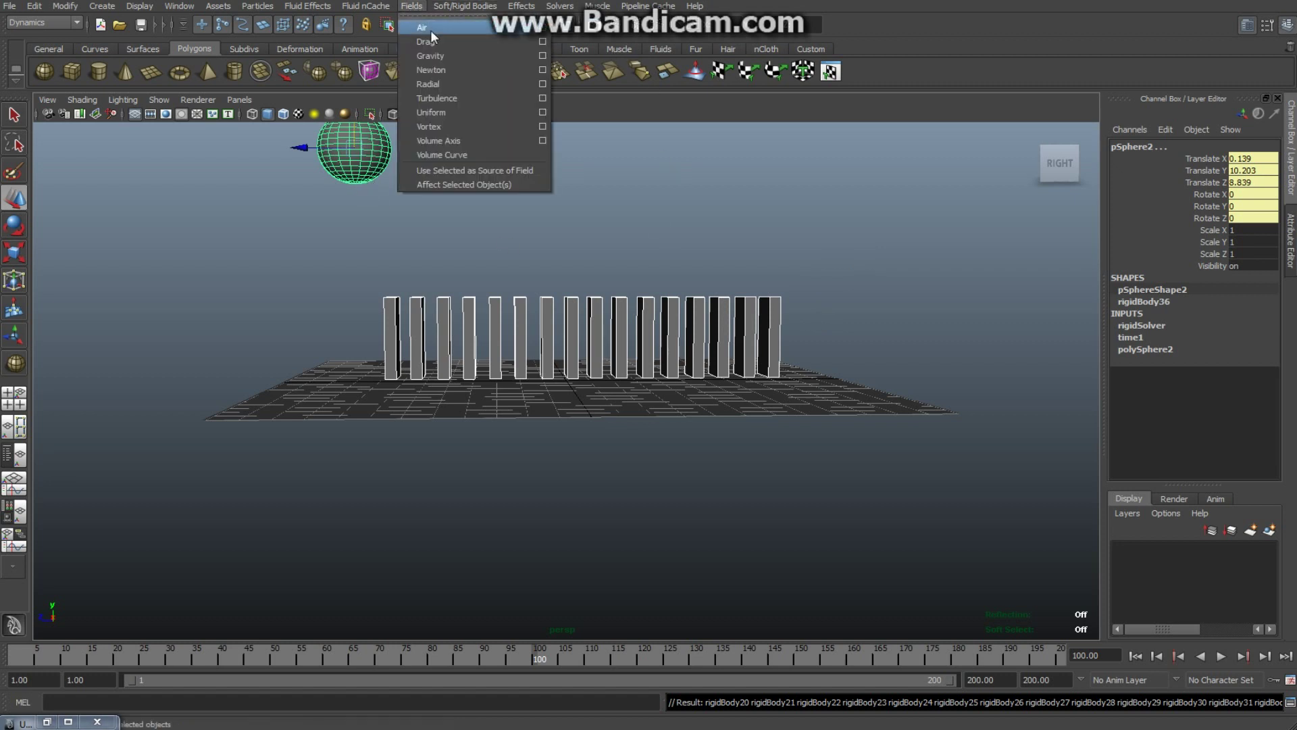
pyautogui.click(457, 55)
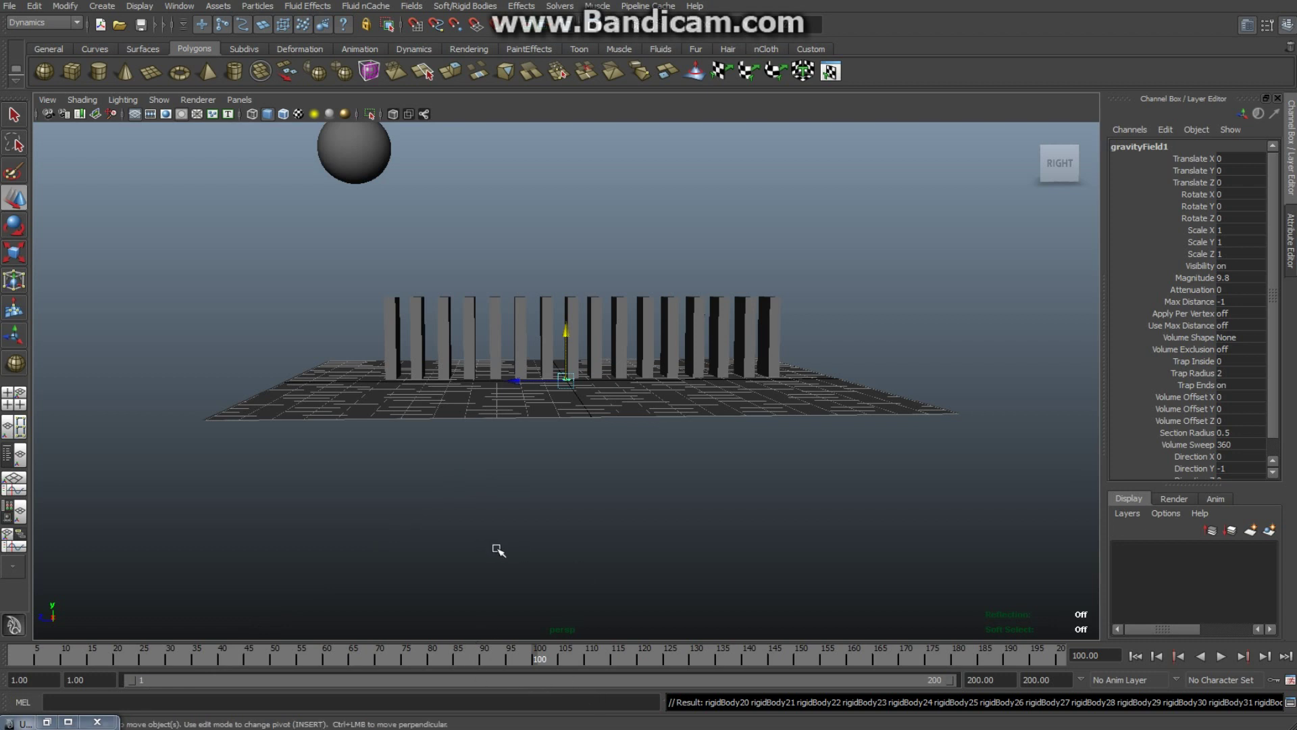
# Step: Set the playback end frame to 200
pyautogui.doubleClick(1000, 680)
pyautogui.write('2')
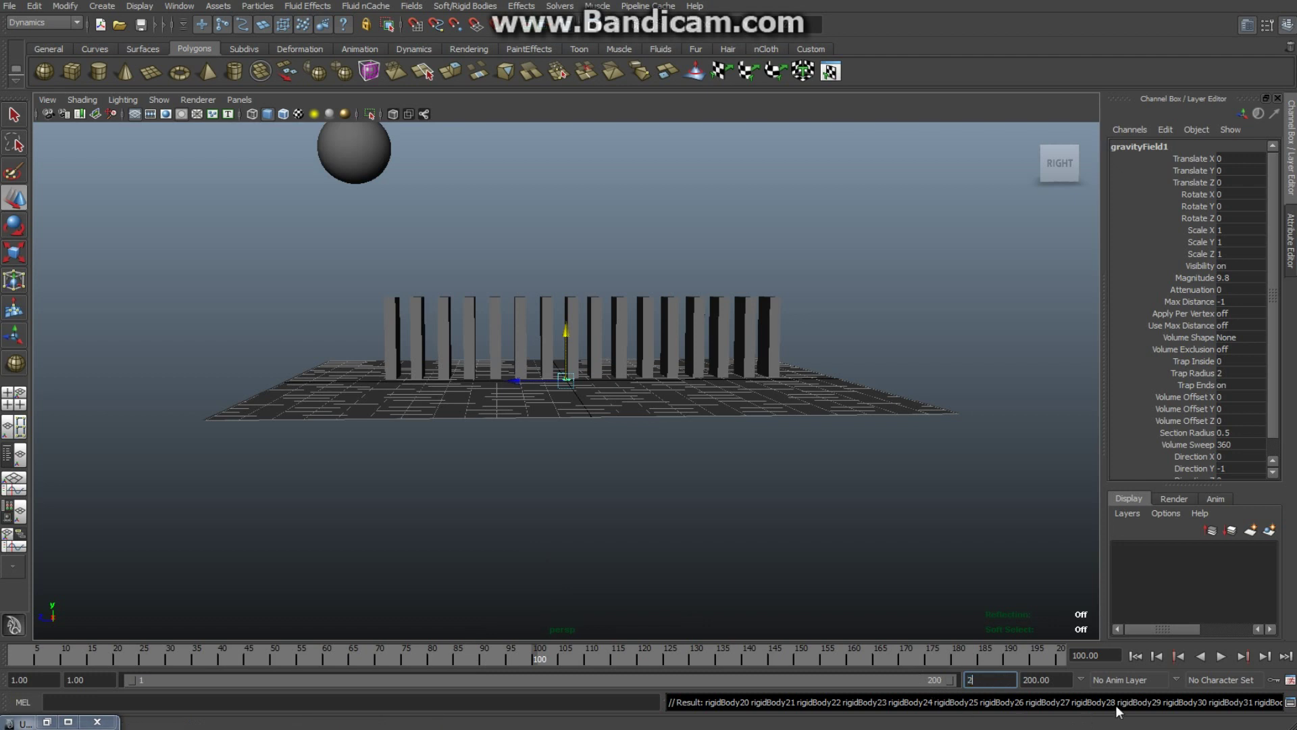
pyautogui.write('00')
pyautogui.click(1061, 679)
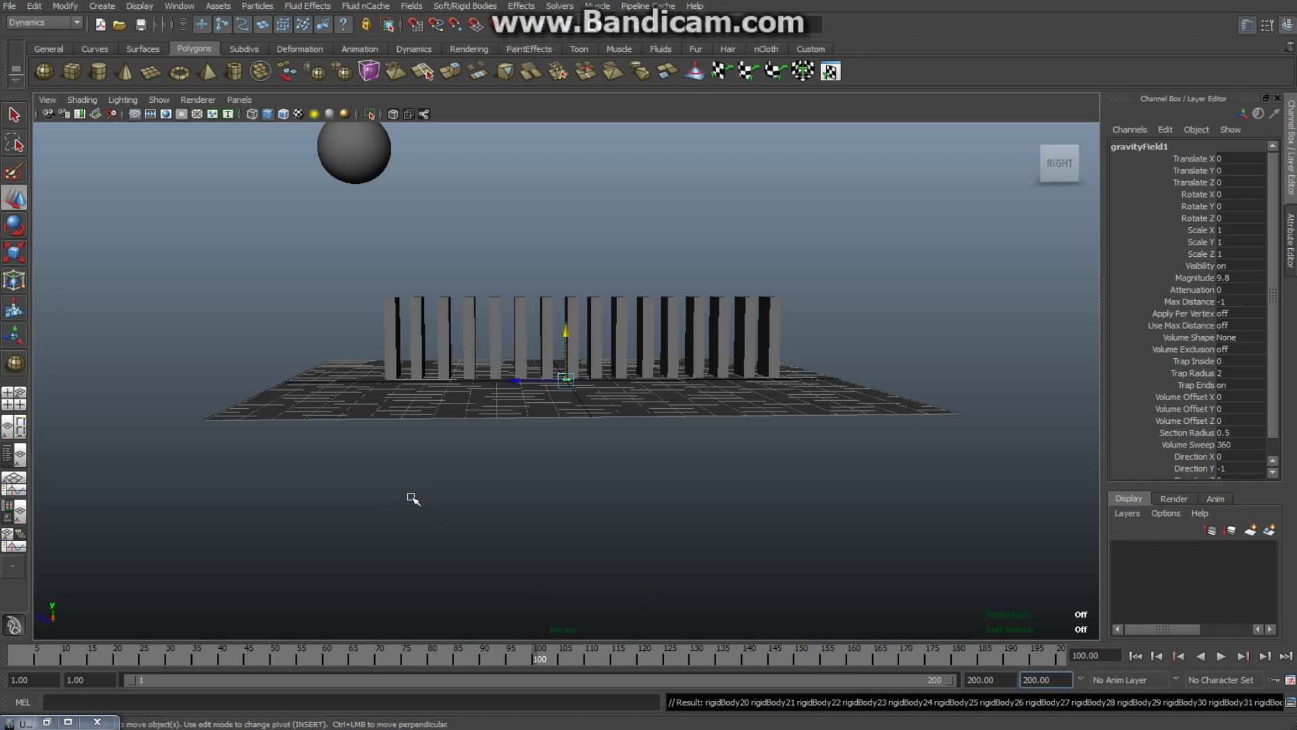
# Step: Orbit and zoom the perspective view in closer on the domino row and sphere
pyautogui.keyDown('alt'); pyautogui.moveTo(413, 498); pyautogui.dragTo(466, 527); pyautogui.keyUp('alt')
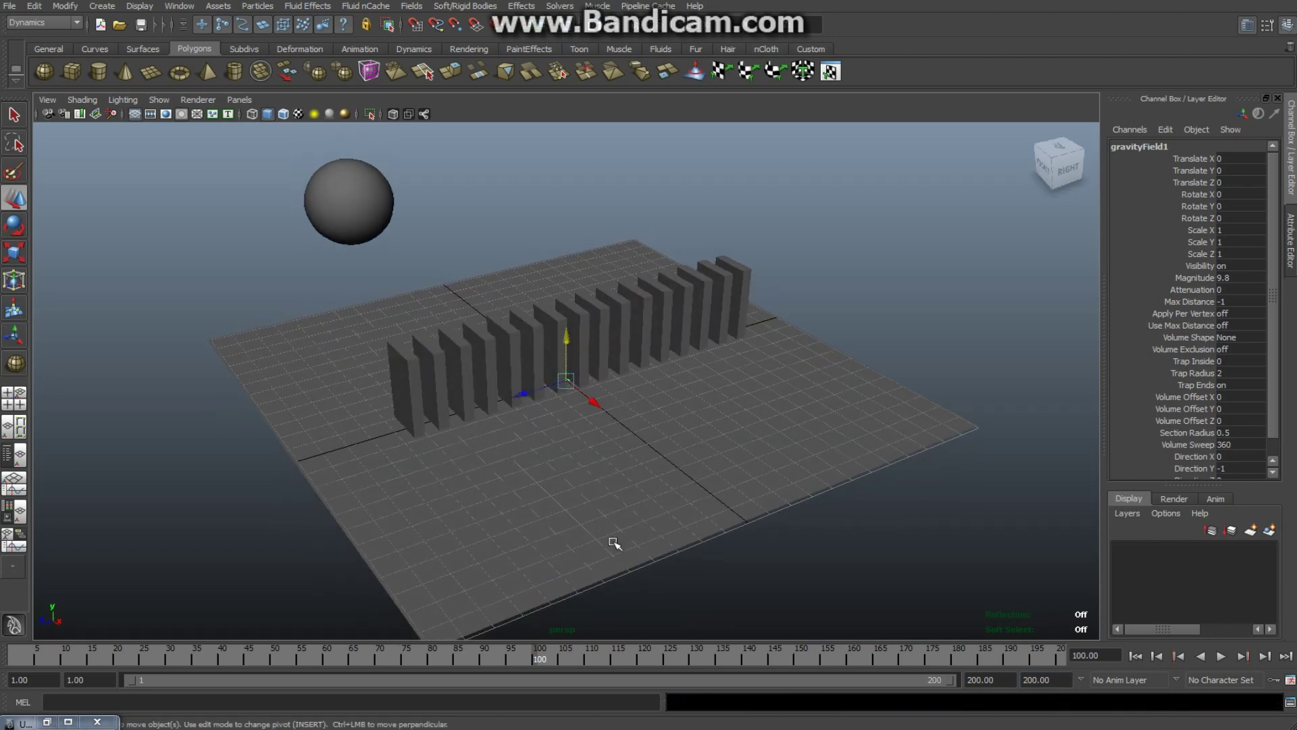
pyautogui.keyDown('alt'); pyautogui.moveTo(614, 540); pyautogui.dragTo(715, 567, button='right'); pyautogui.keyUp('alt')
pyautogui.keyDown('alt'); pyautogui.moveTo(716, 568); pyautogui.dragTo(710, 597, button='middle'); pyautogui.keyUp('alt')
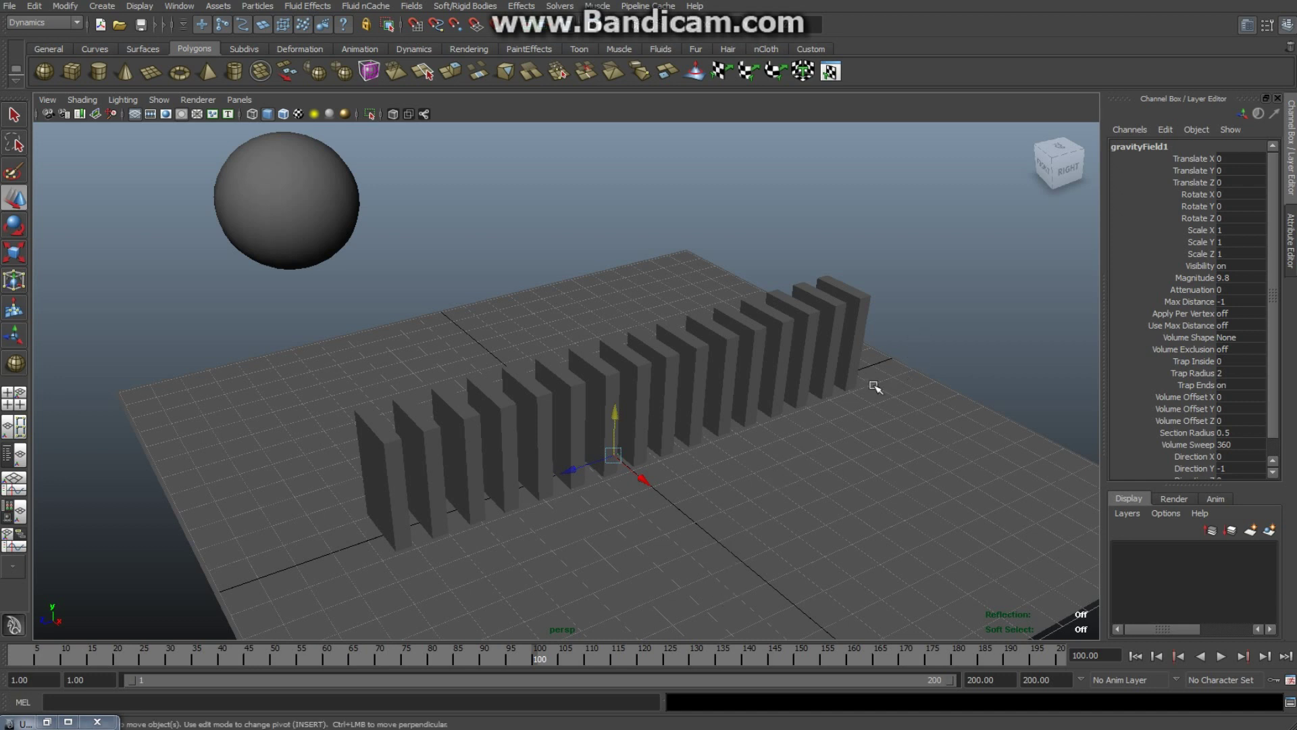
# Step: Play the simulation to watch the sphere topple the dominoes, and delete the red sphere
pyautogui.click(1221, 656)
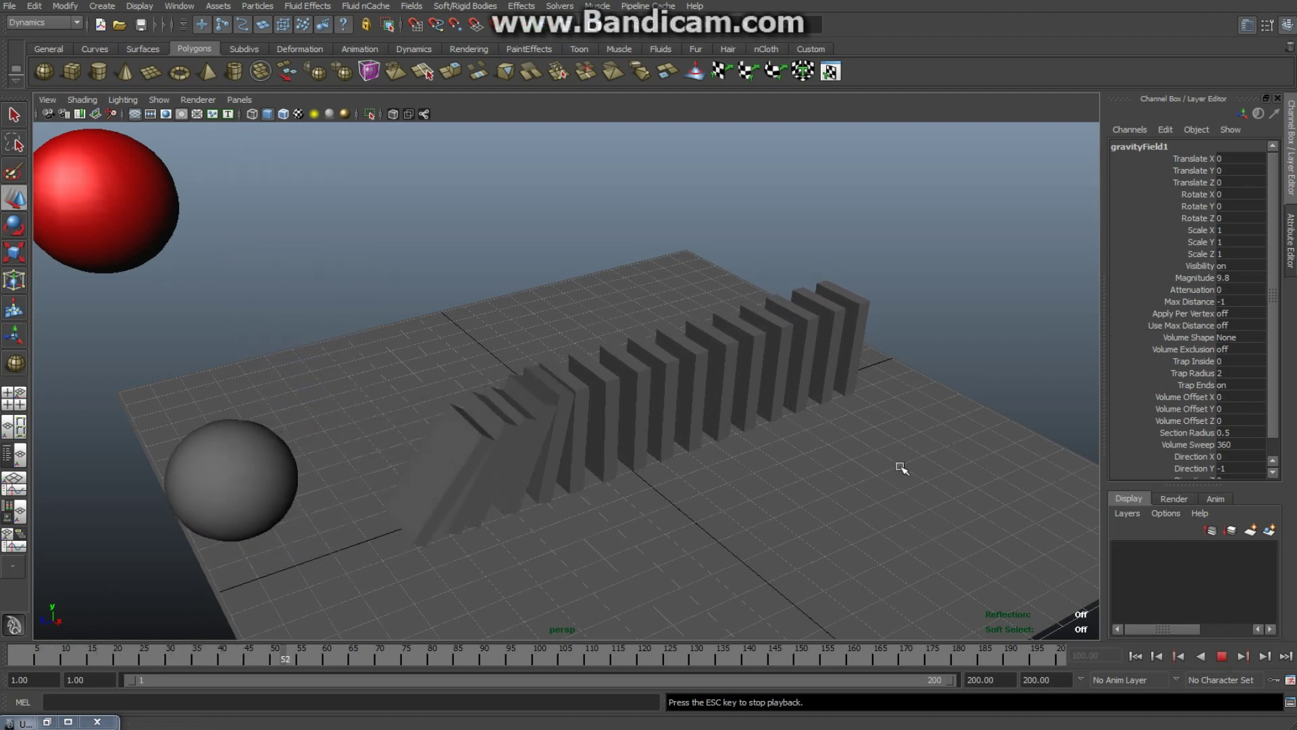
pyautogui.click(116, 202)
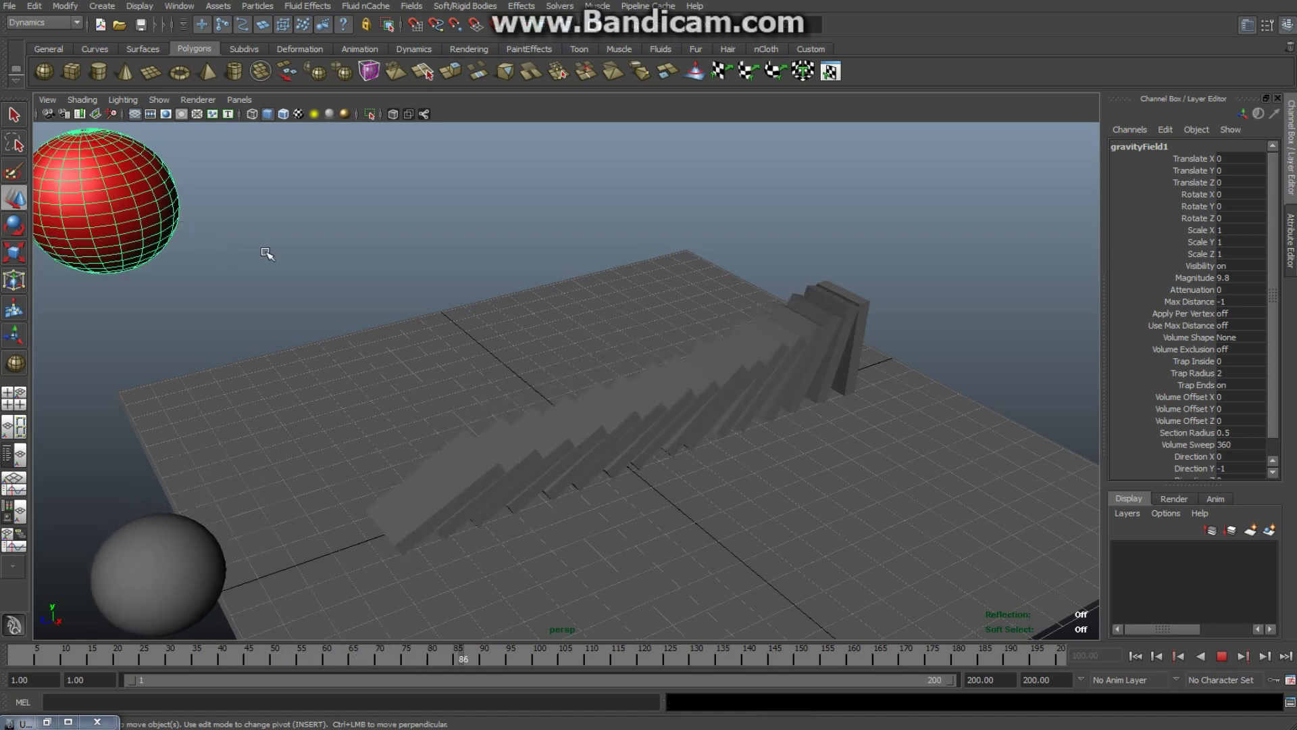
pyautogui.press('Delete')
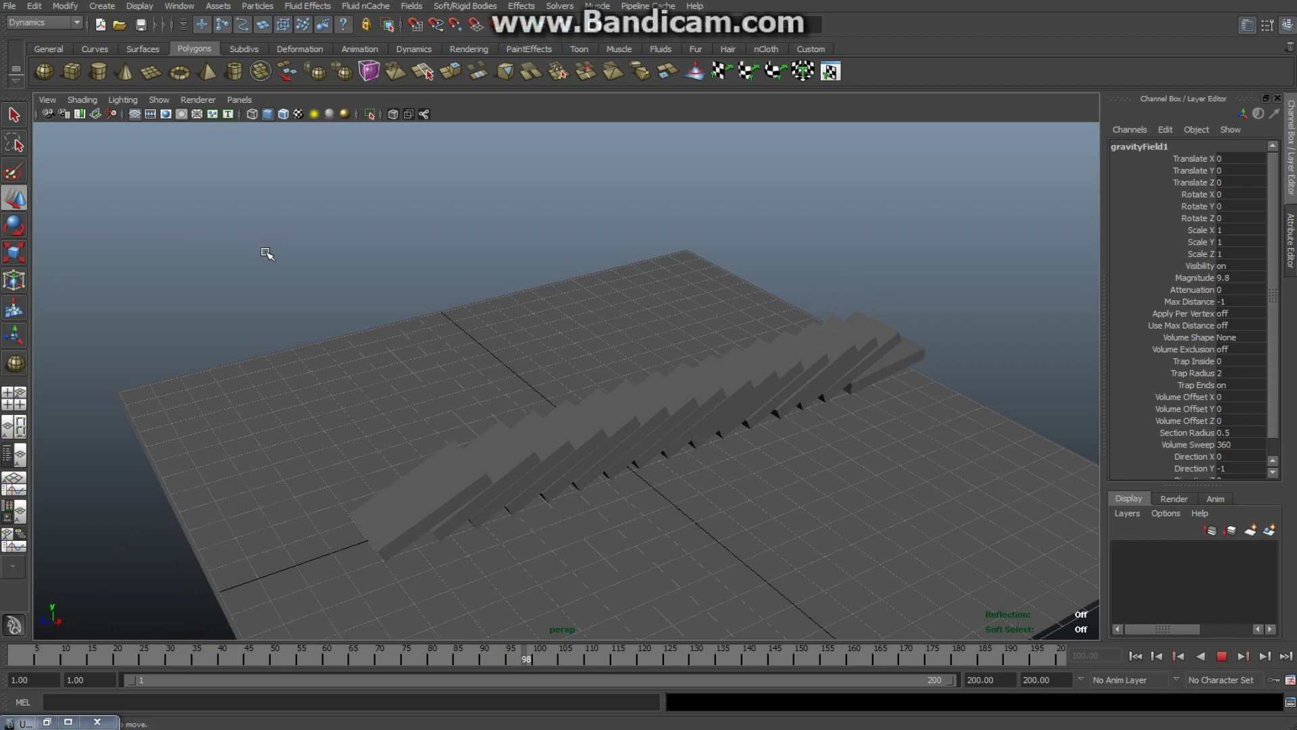